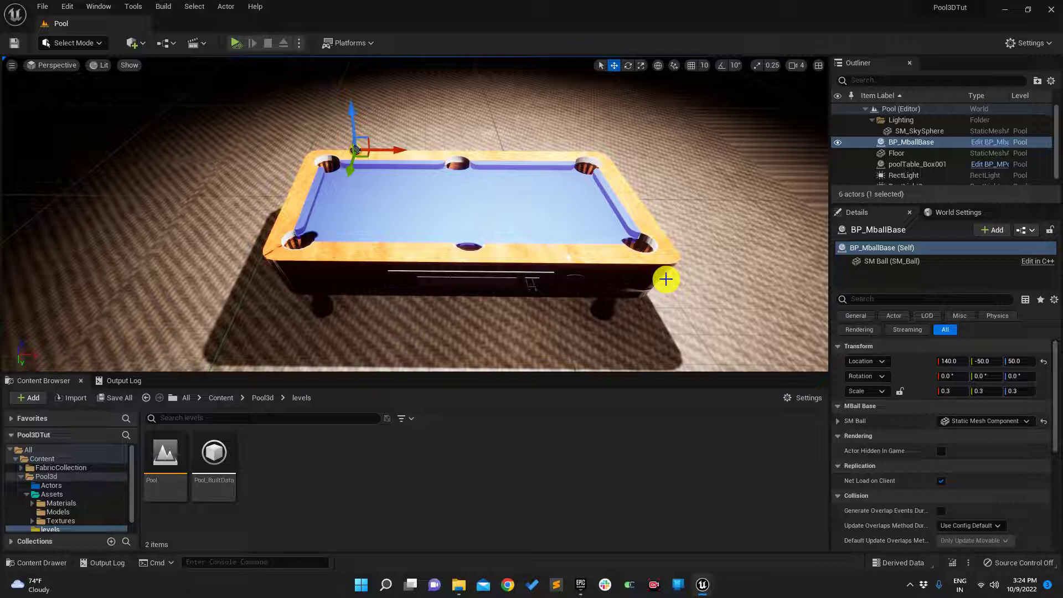
{"action": "right_click_drag", "start_coordinate": [561, 202], "coordinate": [523, 202]}
{"action": "right_click_drag", "start_coordinate": [564, 256], "coordinate": [648, 266]}
{"action": "right_click_drag", "start_coordinate": [476, 195], "coordinate": [359, 232]}
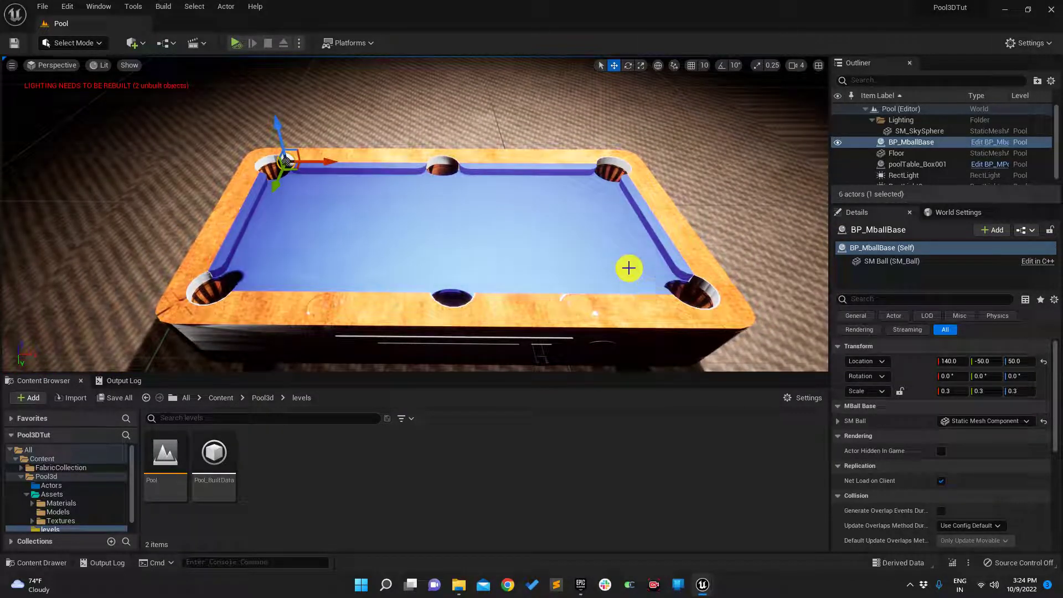
{"action": "right_click_drag", "start_coordinate": [411, 181], "coordinate": [410, 163]}
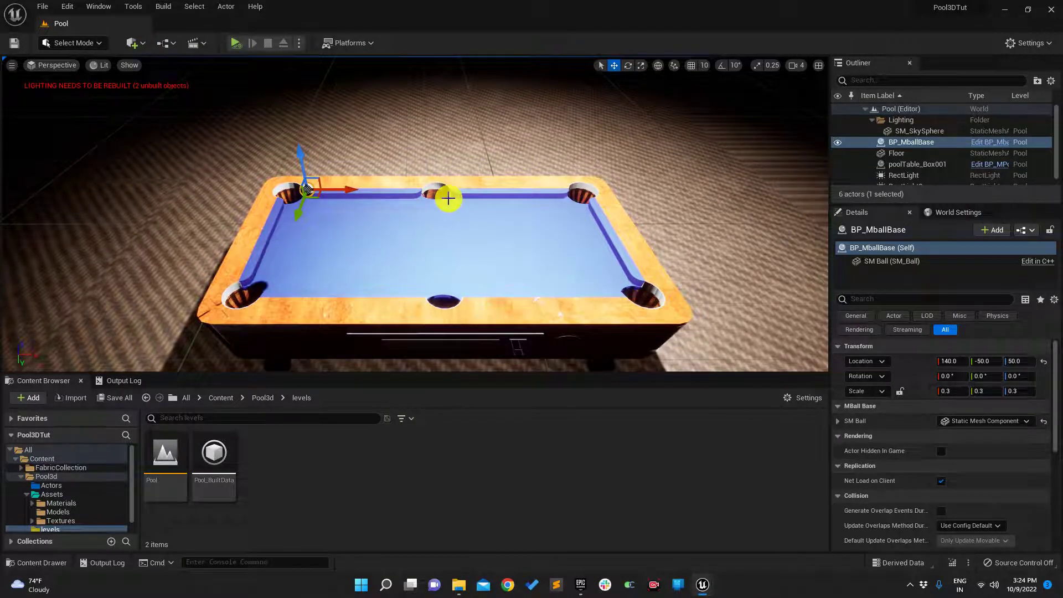
Import the D_Ghost image into the Pool3d/Assets/Textures folder and save the new texture asset.
{"action": "left_click", "coordinate": [221, 397]}
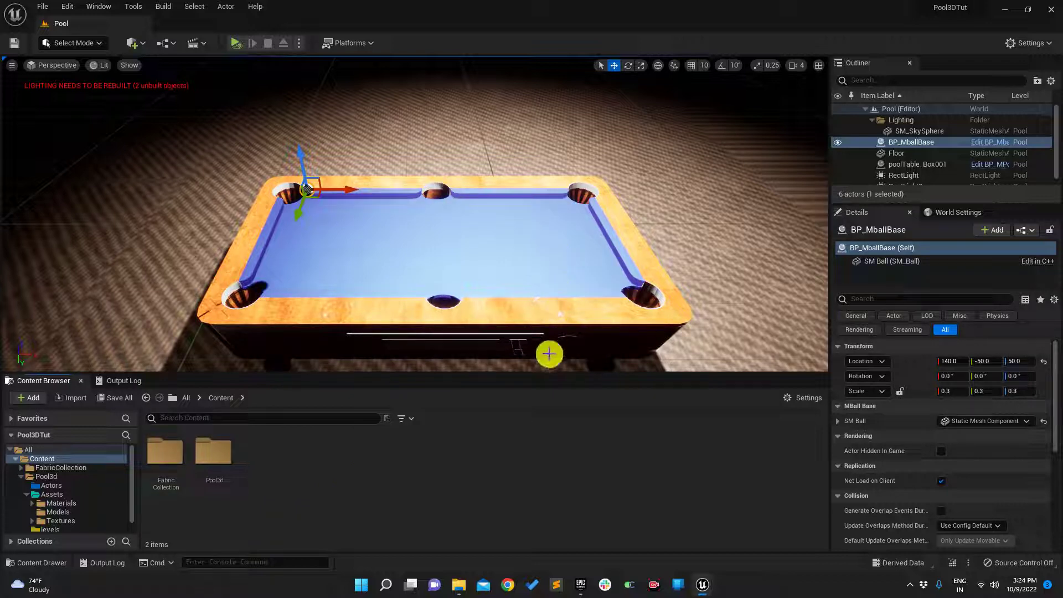
{"action": "double_click", "coordinate": [224, 465]}
{"action": "double_click", "coordinate": [216, 471]}
{"action": "double_click", "coordinate": [260, 459]}
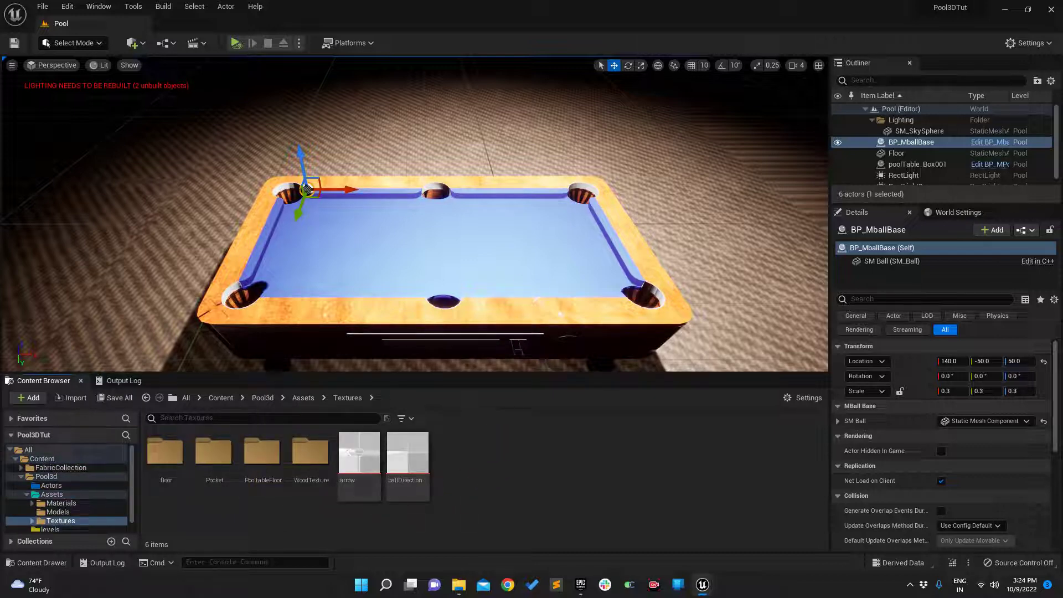
{"action": "left_click_drag", "start_coordinate": [496, 408], "coordinate": [496, 497]}
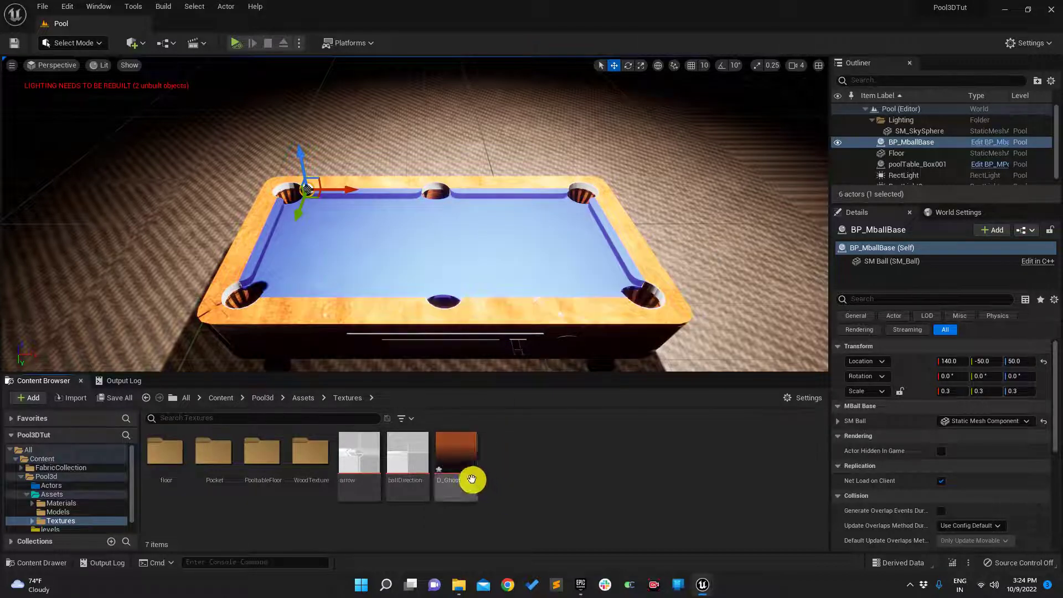
{"action": "key", "text": "ctrl+s"}
Preview the imported D_Ghost texture with its transparency, close the preview and rename the asset T_Ghost.
{"action": "double_click", "coordinate": [467, 453]}
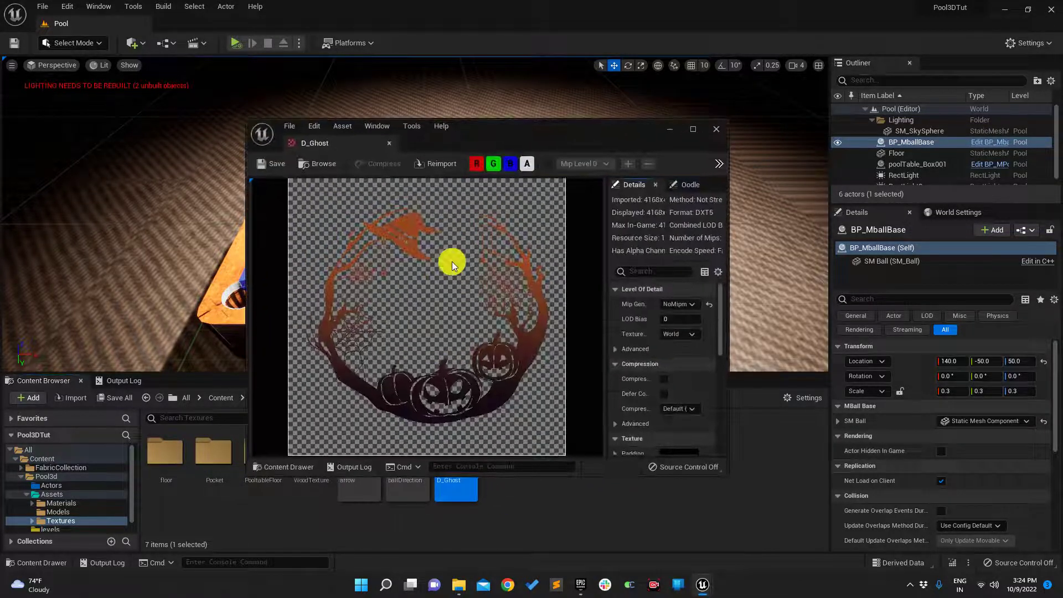
{"action": "left_click", "coordinate": [389, 142]}
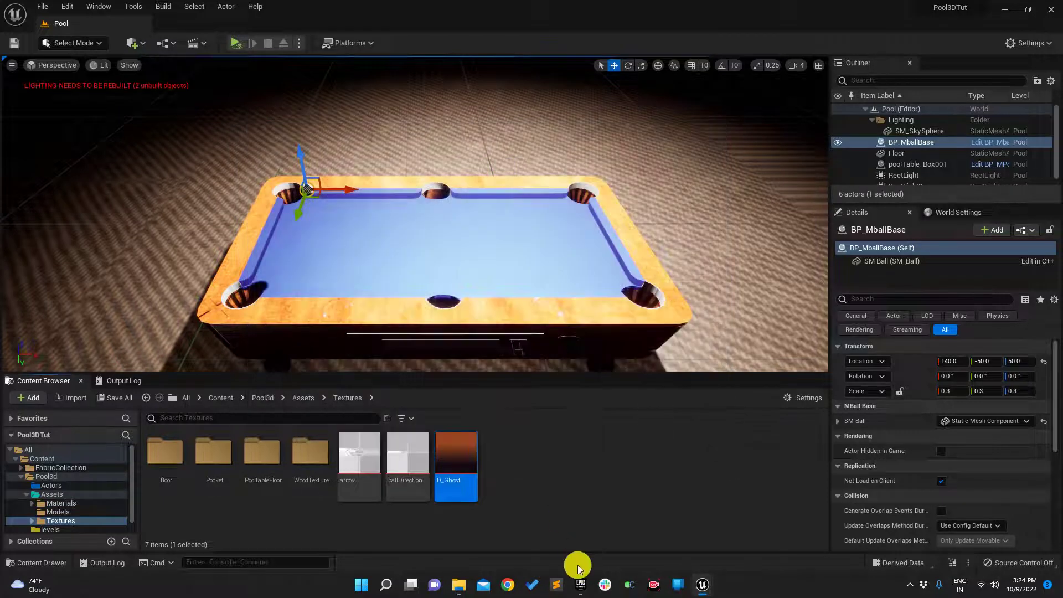
{"action": "left_click", "coordinate": [470, 478]}
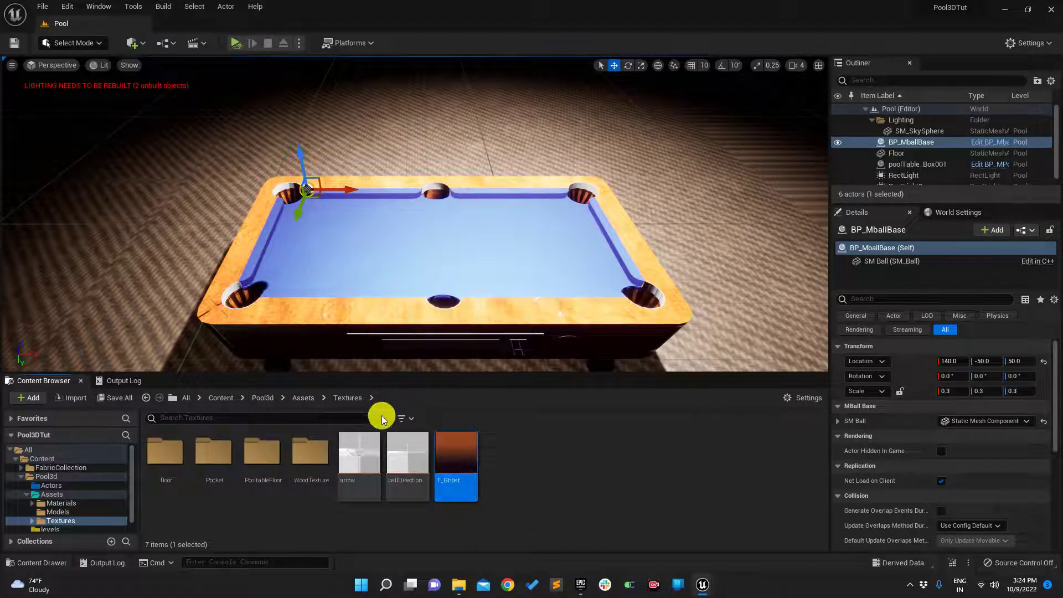
Create a material from the T_Ghost texture, name it M_DecalGhost and save it.
{"action": "right_click", "coordinate": [456, 462]}
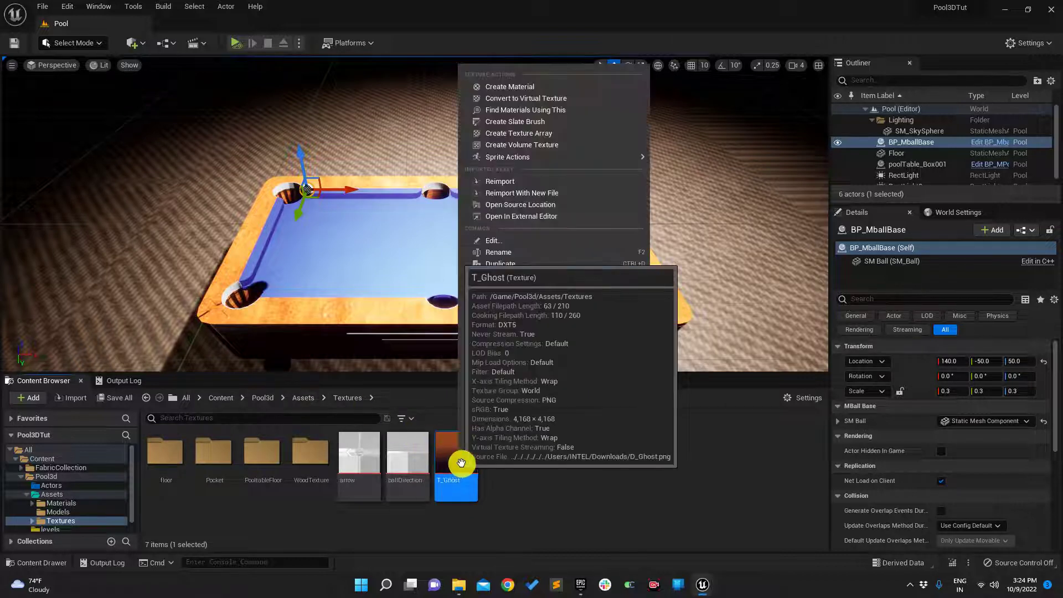
{"action": "left_click", "coordinate": [548, 86]}
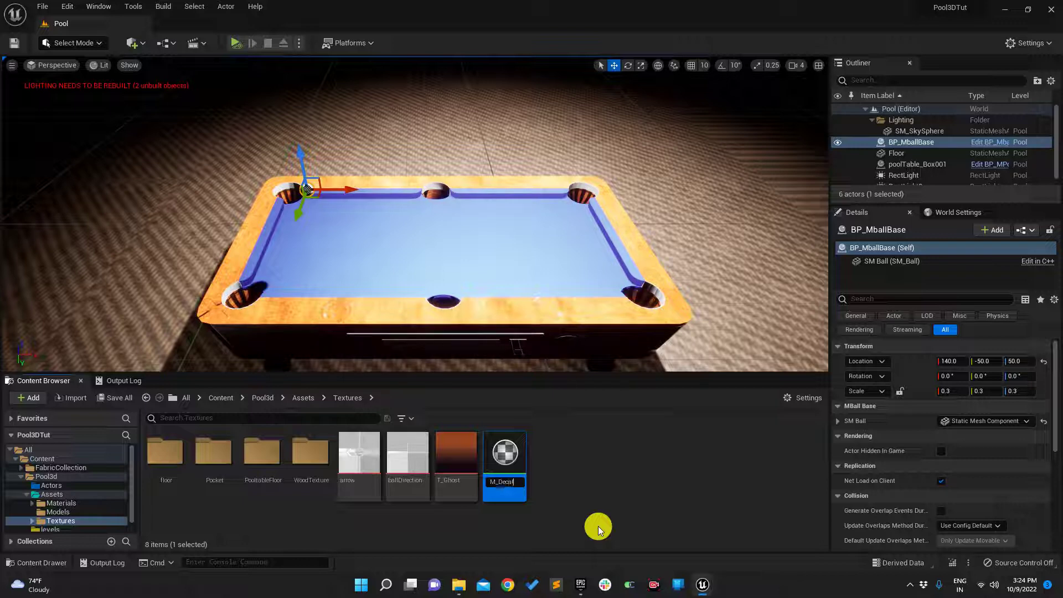
{"action": "type", "text": "M_DecalGhost"}
{"action": "key", "text": "Return"}
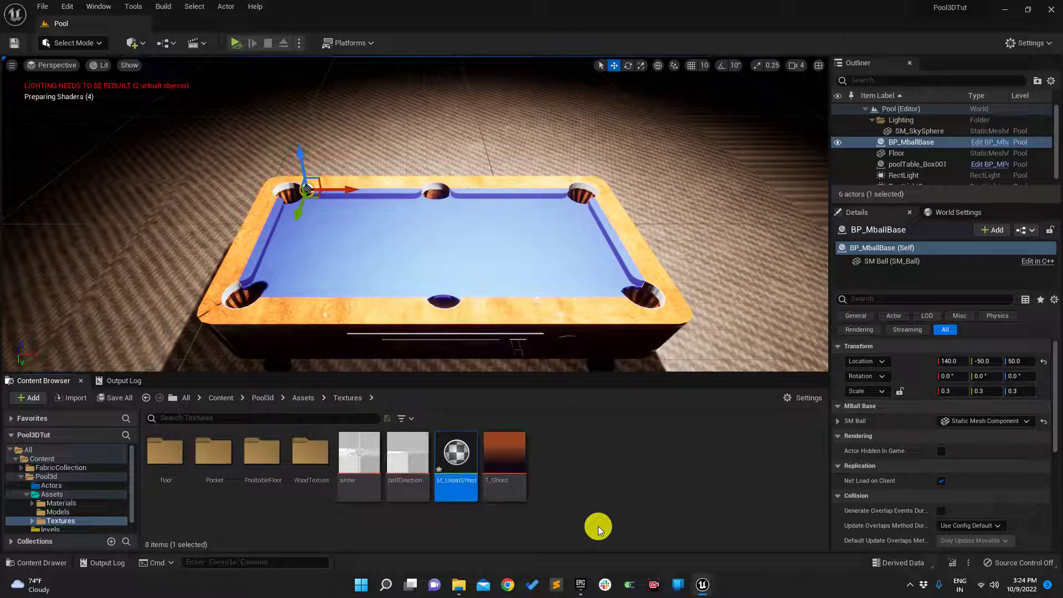
{"action": "key", "text": "ctrl+s"}
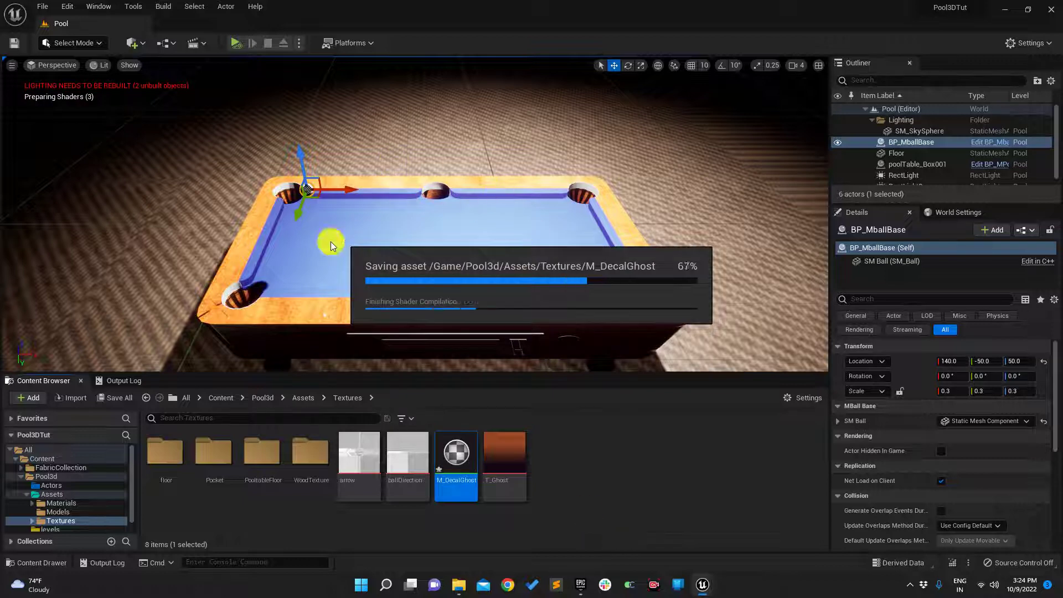
Open M_DecalGhost docked in the main window and set its material domain to Deferred Decal and its blend mode to Translucent.
{"action": "double_click", "coordinate": [459, 484]}
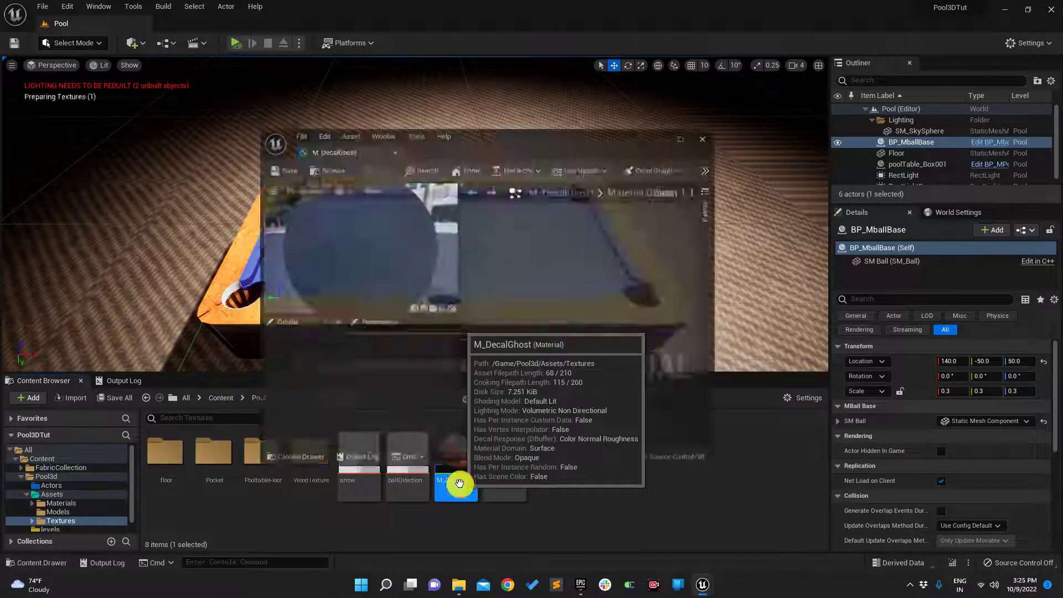
{"action": "left_click_drag", "start_coordinate": [342, 147], "coordinate": [347, 21]}
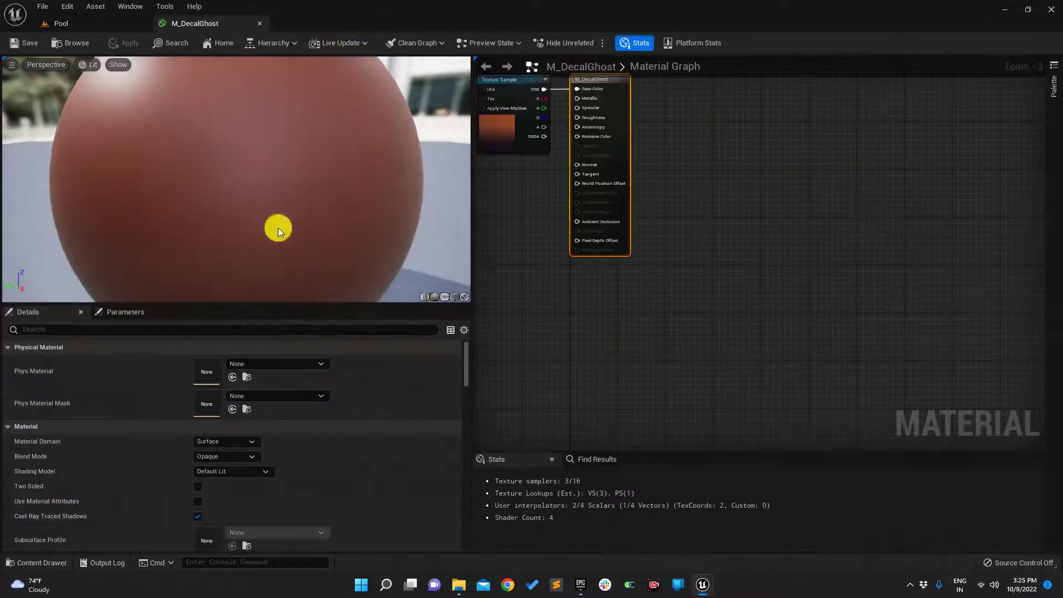
{"action": "right_click_drag", "start_coordinate": [566, 257], "coordinate": [658, 330]}
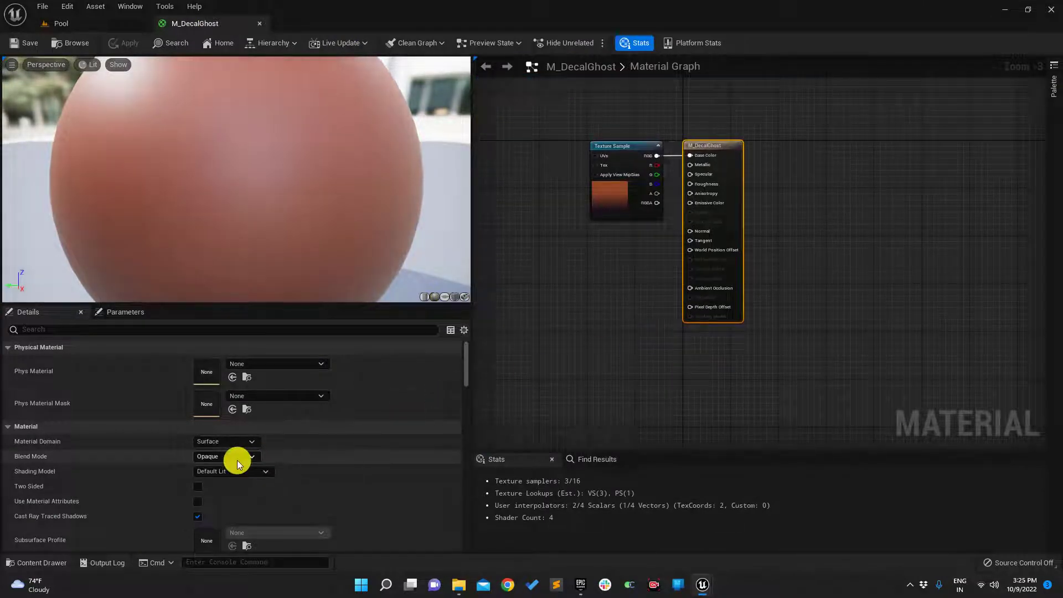
{"action": "left_click", "coordinate": [230, 443]}
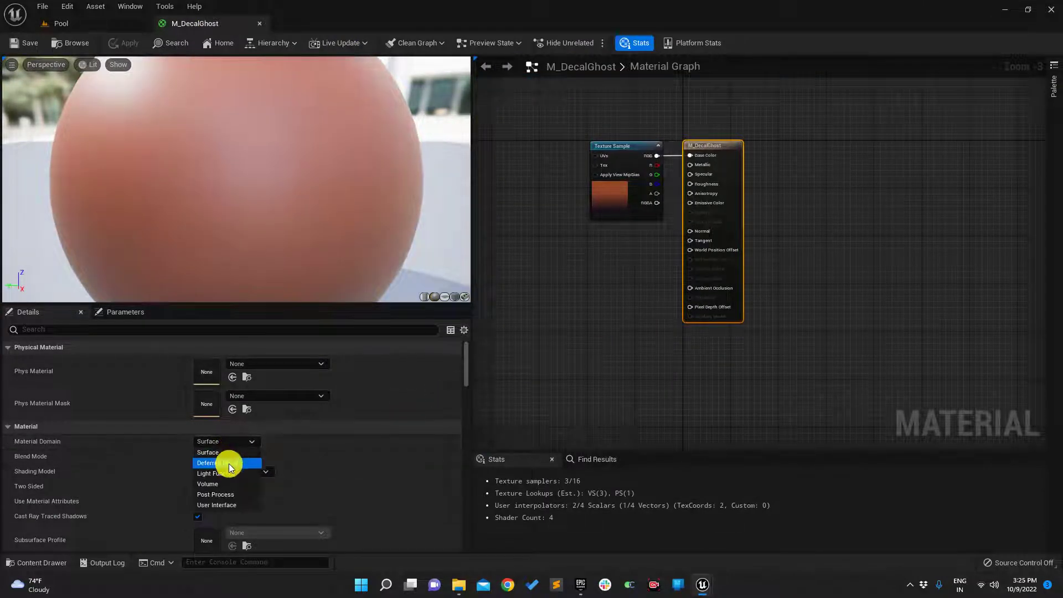
{"action": "left_click", "coordinate": [228, 463]}
{"action": "left_click", "coordinate": [237, 456]}
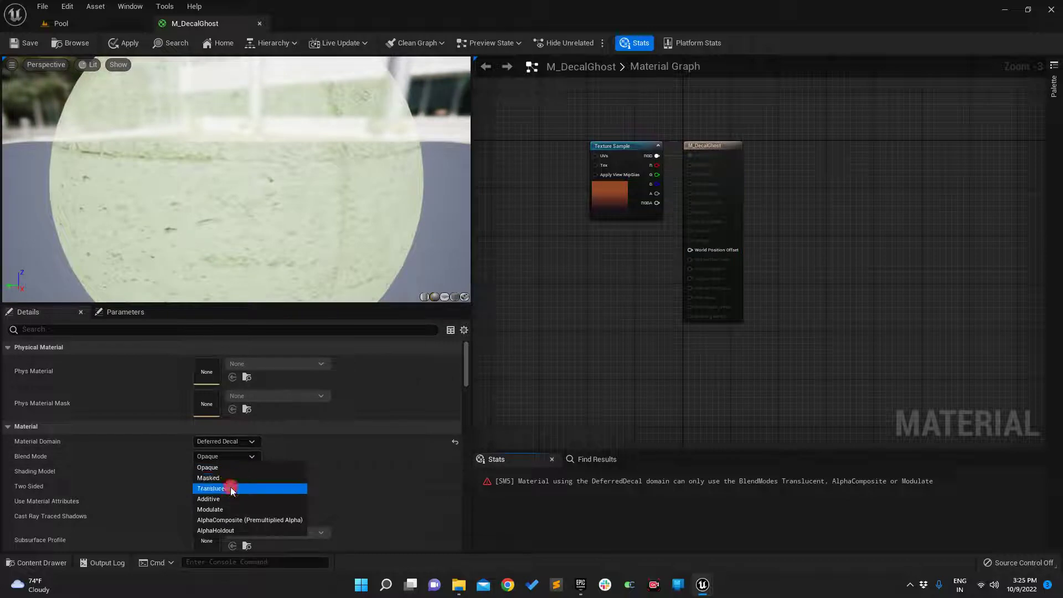
{"action": "left_click", "coordinate": [232, 488]}
Connect the Texture Sample's A output to the Opacity input of the M_DecalGhost material node.
{"action": "scroll", "coordinate": [705, 289], "scroll_direction": "up", "scroll_amount": 4}
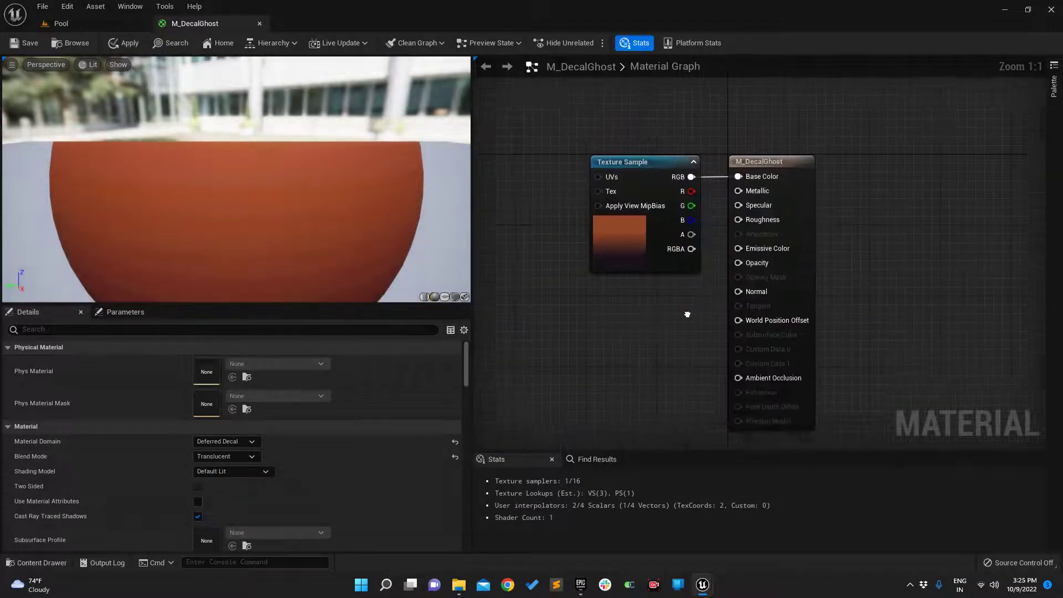
{"action": "right_click_drag", "start_coordinate": [687, 314], "coordinate": [693, 300]}
{"action": "left_click_drag", "start_coordinate": [699, 219], "coordinate": [745, 249]}
{"action": "scroll", "coordinate": [636, 301], "scroll_direction": "down", "scroll_amount": 1}
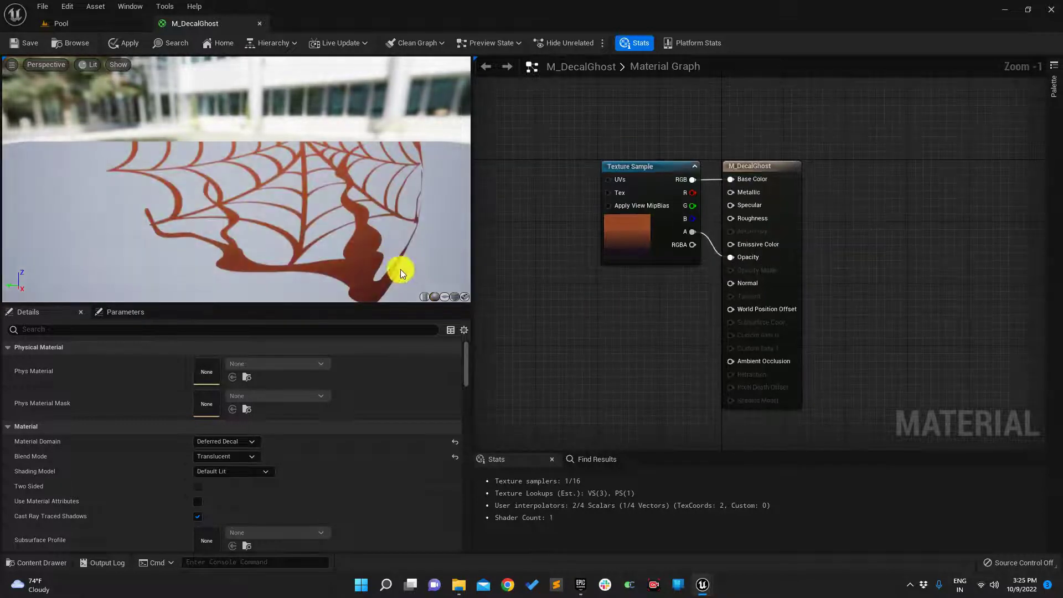
Preview the decal material on a flat plane, then save and close M_DecalGhost.
{"action": "left_click", "coordinate": [442, 297]}
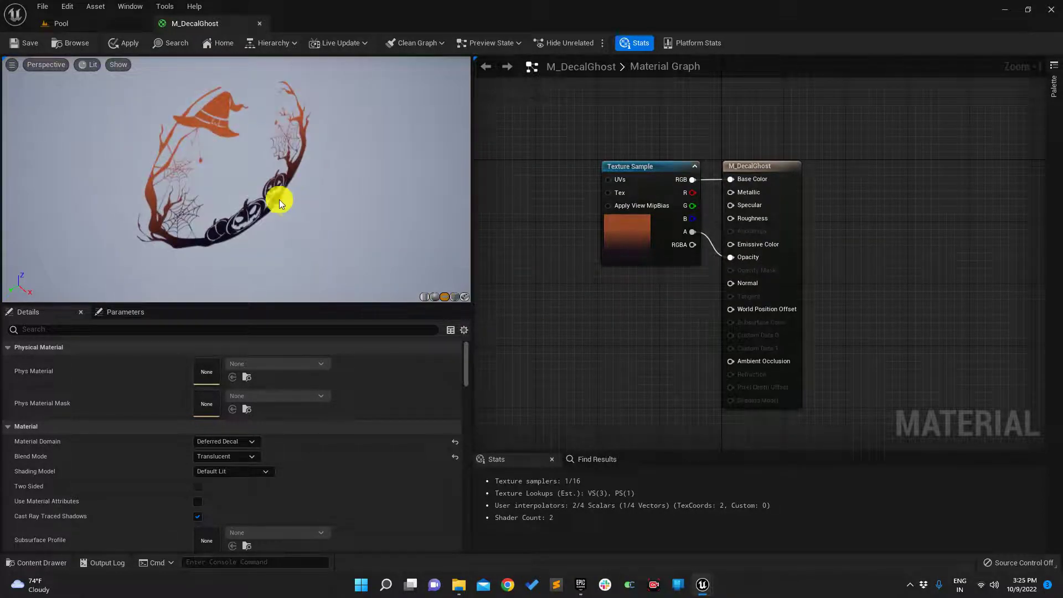
{"action": "left_click", "coordinate": [12, 44]}
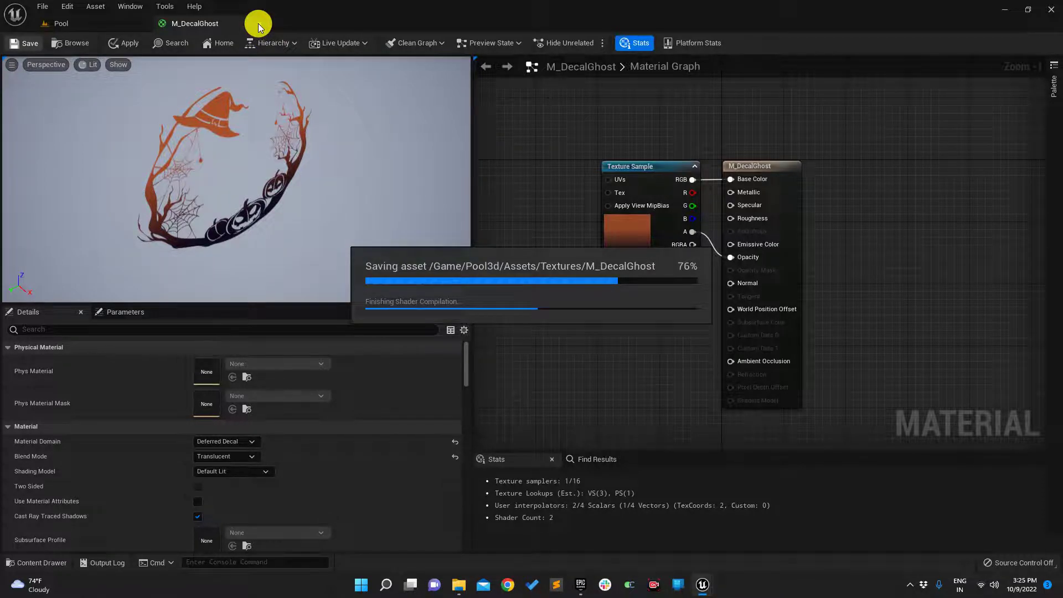
{"action": "left_click", "coordinate": [258, 23]}
Place M_DecalGhost in the Pool level as a decal projected on the floor beneath the pool table.
{"action": "right_click_drag", "start_coordinate": [413, 259], "coordinate": [415, 310]}
{"action": "left_click_drag", "start_coordinate": [466, 469], "coordinate": [398, 333]}
{"action": "mouse_move", "coordinate": [419, 313]}
{"action": "right_mouse_down"}
{"action": "mouse_move", "coordinate": [419, 299]}
{"action": "mouse_move", "coordinate": [419, 359]}
{"action": "mouse_move", "coordinate": [435, 318]}
{"action": "mouse_move", "coordinate": [428, 305]}
{"action": "right_mouse_up"}
{"action": "key", "text": "w"}
{"action": "key", "text": "s"}
{"action": "left_click_drag", "start_coordinate": [467, 234], "coordinate": [474, 214]}
{"action": "key", "text": "w"}
{"action": "mouse_move", "coordinate": [474, 214]}
{"action": "right_mouse_down"}
{"action": "mouse_move", "coordinate": [491, 186]}
{"action": "mouse_move", "coordinate": [517, 186]}
{"action": "mouse_move", "coordinate": [459, 199]}
{"action": "mouse_move", "coordinate": [482, 197]}
{"action": "right_mouse_up"}
{"action": "key", "text": "w"}
{"action": "key", "text": "s"}
{"action": "scroll", "coordinate": [499, 230], "scroll_direction": "down", "scroll_amount": 10}
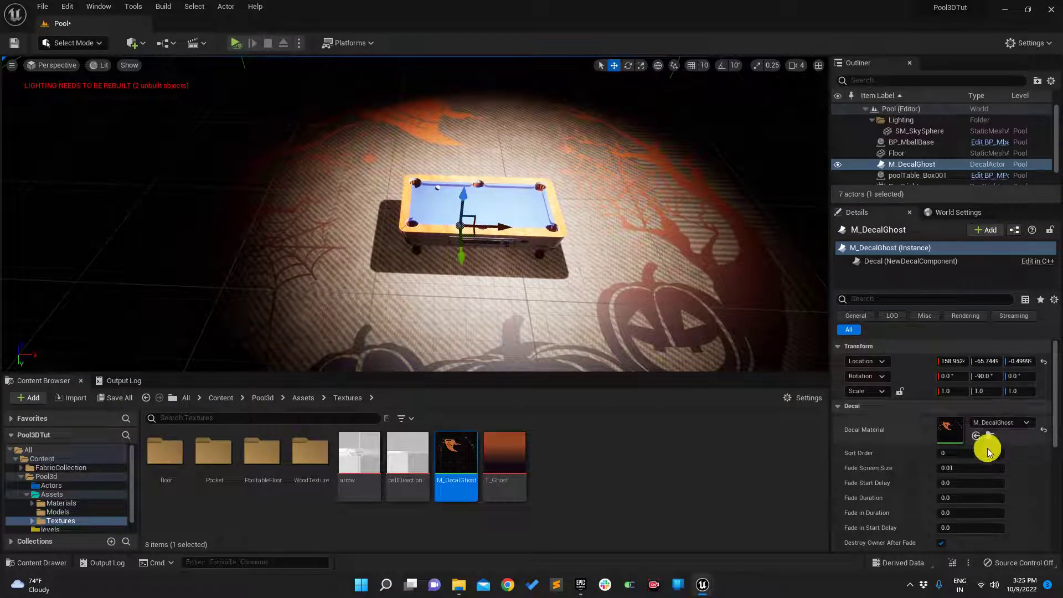
Lock the floor decal's scale proportions and set its scale to 0.5 on all axes.
{"action": "scroll", "coordinate": [922, 460], "scroll_direction": "down", "scroll_amount": 2}
{"action": "left_click", "coordinate": [643, 66]}
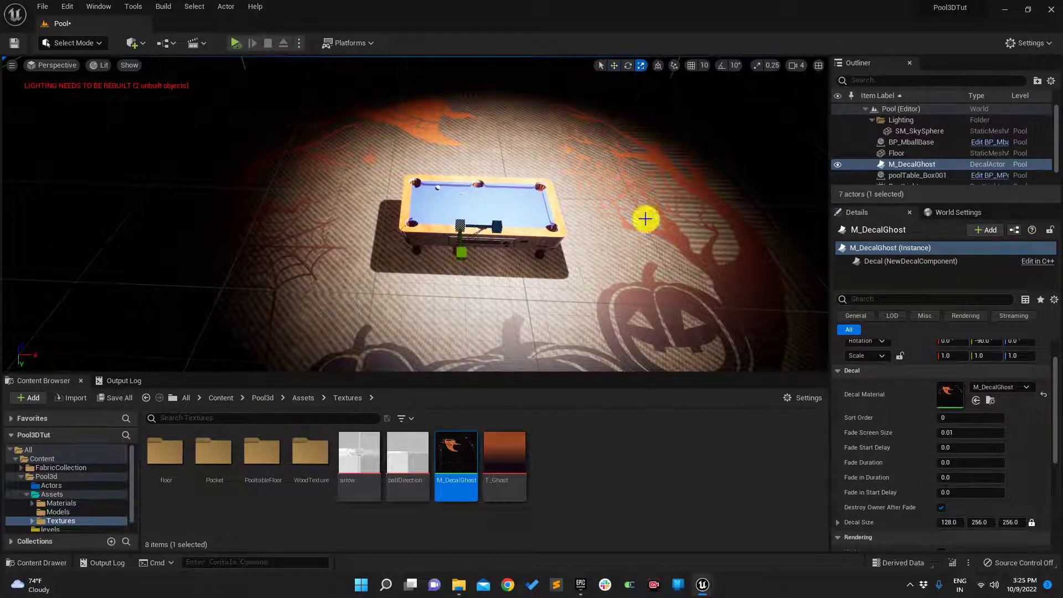
{"action": "scroll", "coordinate": [936, 370], "scroll_direction": "up", "scroll_amount": 2}
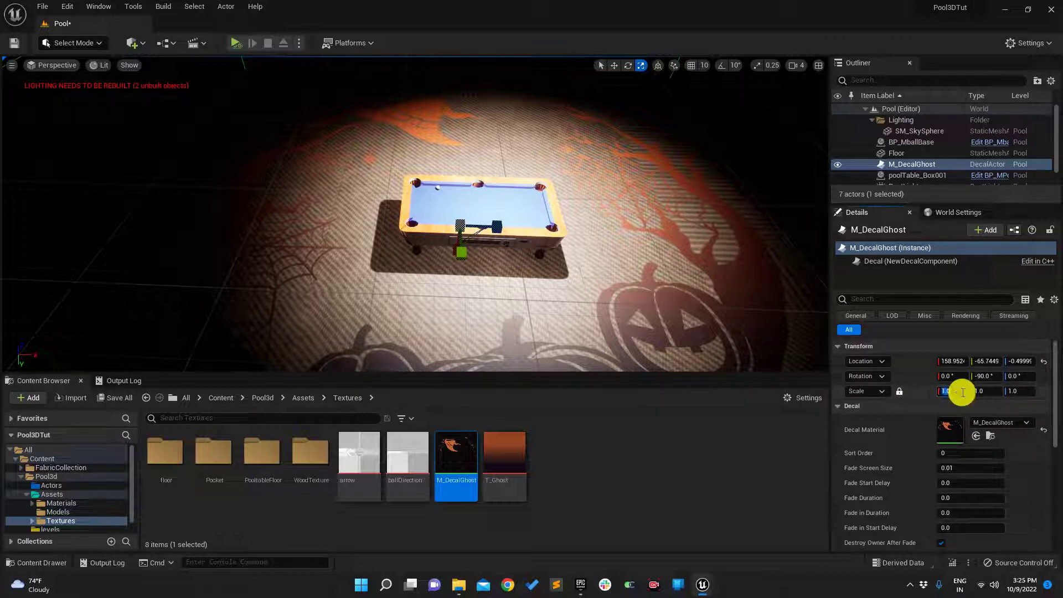
{"action": "key", "text": "Return"}
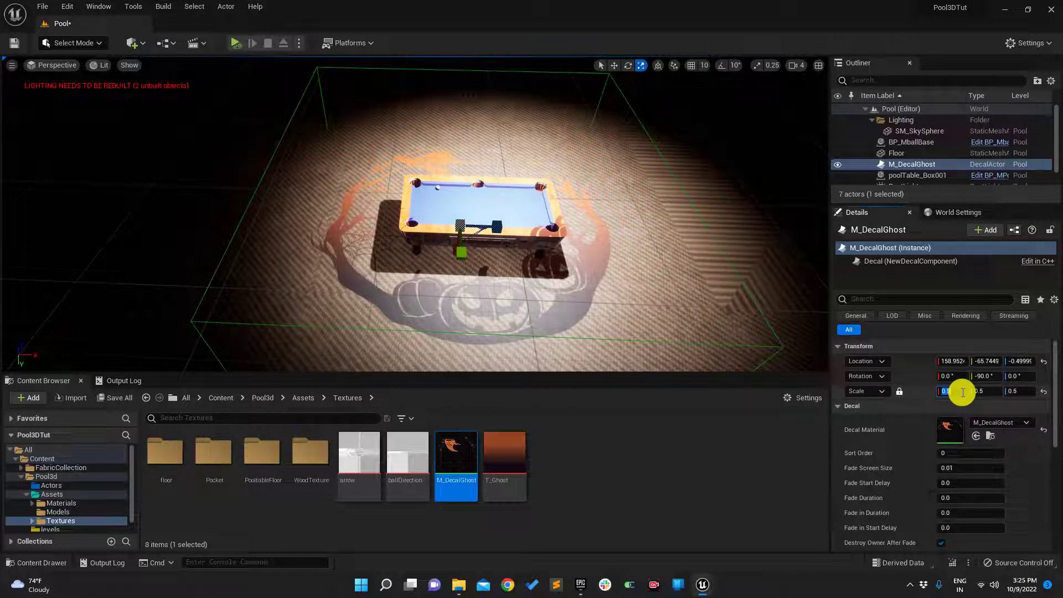
Move the decal across the floor to about X 174.6, Y -66.2 to center it around the pool table.
{"action": "right_click_drag", "start_coordinate": [614, 254], "coordinate": [682, 192]}
{"action": "key", "text": "w"}
{"action": "key", "text": "w"}
{"action": "key", "text": "w"}
{"action": "right_click_drag", "start_coordinate": [487, 166], "coordinate": [470, 190]}
{"action": "key", "text": "s"}
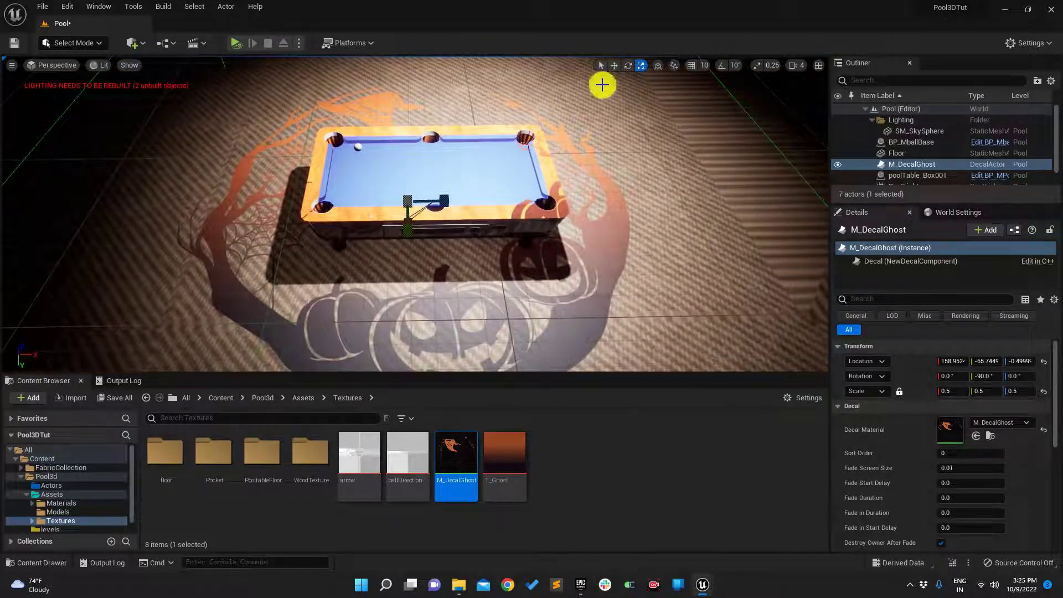
{"action": "left_click", "coordinate": [614, 65]}
{"action": "left_click_drag", "start_coordinate": [421, 211], "coordinate": [452, 209]}
Play the level in the viewport to check how the decal looks around the pool table, then stop the session.
{"action": "mouse_move", "coordinate": [612, 202]}
{"action": "right_mouse_down"}
{"action": "mouse_move", "coordinate": [617, 210]}
{"action": "mouse_move", "coordinate": [619, 197]}
{"action": "right_mouse_up"}
{"action": "key", "text": "w"}
{"action": "key", "text": "s"}
{"action": "left_click", "coordinate": [564, 177]}
{"action": "right_click_drag", "start_coordinate": [564, 177], "coordinate": [583, 171]}
{"action": "key", "text": "w"}
{"action": "key", "text": "s"}
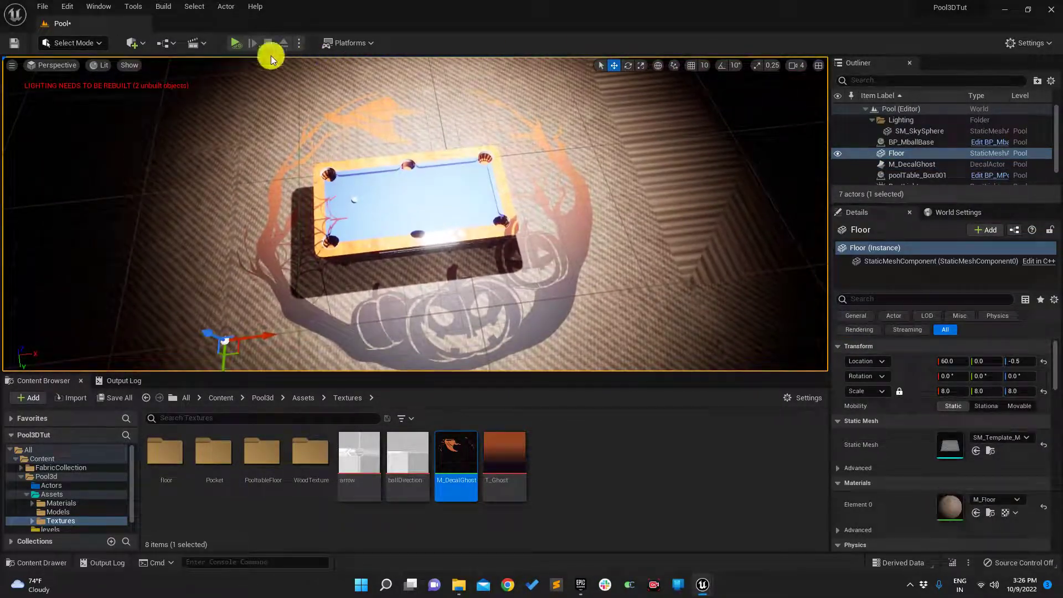
{"action": "left_click", "coordinate": [299, 43]}
{"action": "left_click", "coordinate": [323, 67]}
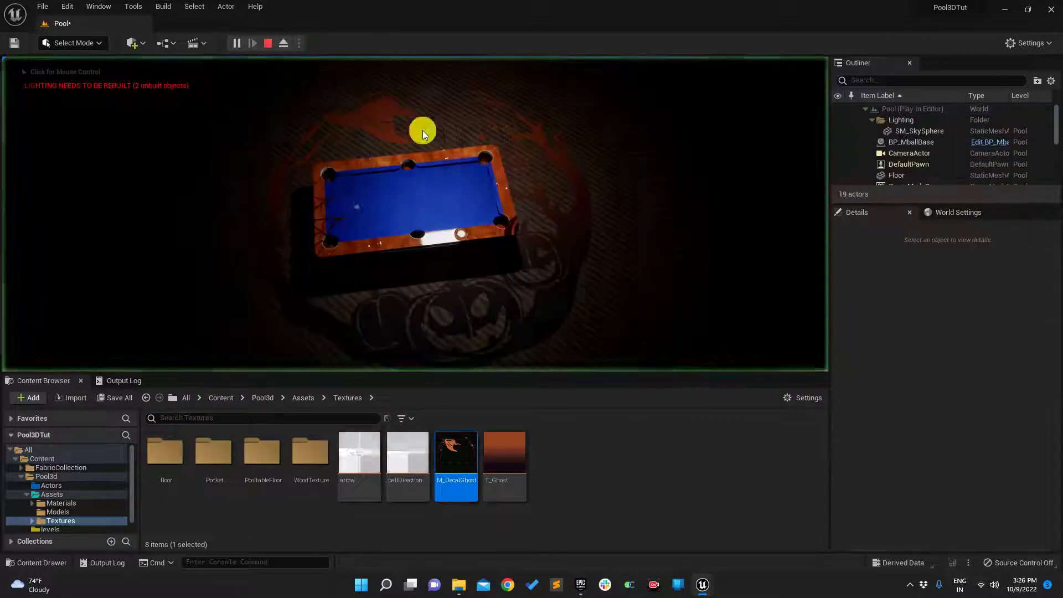
{"action": "left_click", "coordinate": [470, 169]}
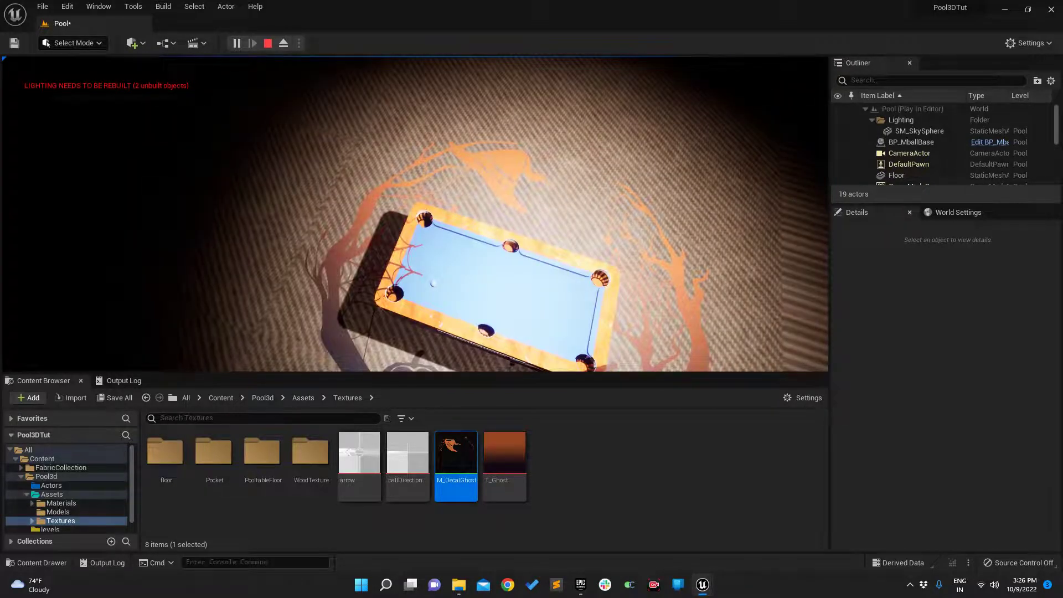
{"action": "key", "text": "shift+F1"}
{"action": "key", "text": "Escape"}
Select the M_DecalGhost actor and lower it below the floor to a Z location of about -36.3.
{"action": "right_click_drag", "start_coordinate": [530, 180], "coordinate": [548, 166]}
{"action": "right_click_drag", "start_coordinate": [498, 191], "coordinate": [513, 183]}
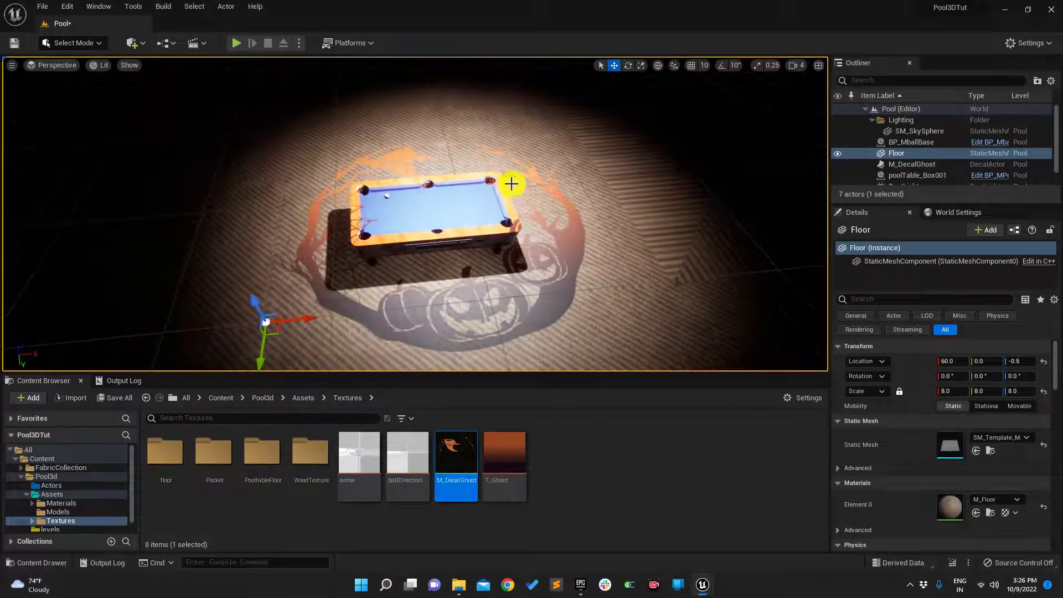
{"action": "left_click", "coordinate": [908, 164]}
{"action": "mouse_move", "coordinate": [579, 204]}
{"action": "right_mouse_down"}
{"action": "mouse_move", "coordinate": [570, 168]}
{"action": "mouse_move", "coordinate": [567, 197]}
{"action": "right_mouse_up"}
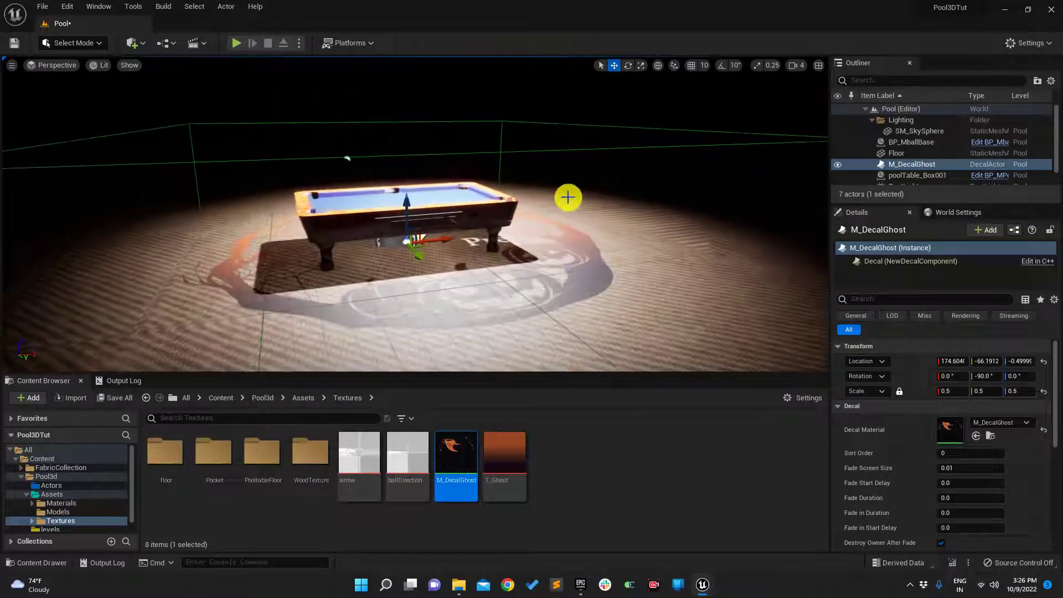
{"action": "mouse_move", "coordinate": [468, 213]}
{"action": "right_mouse_down"}
{"action": "mouse_move", "coordinate": [468, 200]}
{"action": "mouse_move", "coordinate": [471, 227]}
{"action": "mouse_move", "coordinate": [471, 213]}
{"action": "mouse_move", "coordinate": [488, 216]}
{"action": "right_mouse_up"}
{"action": "scroll", "coordinate": [918, 393], "scroll_direction": "down", "scroll_amount": 2}
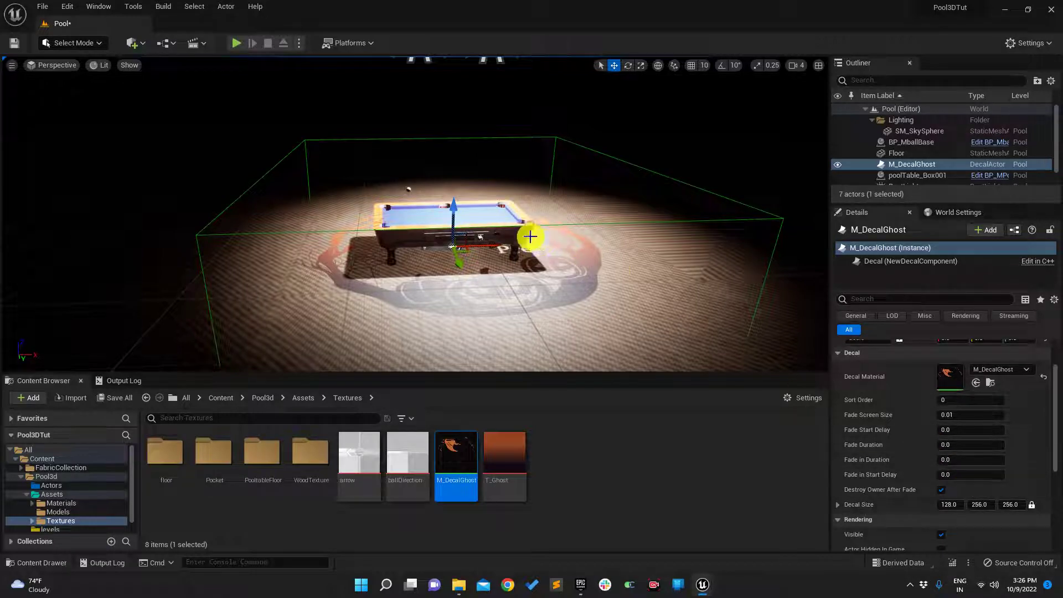
{"action": "left_click_drag", "start_coordinate": [455, 209], "coordinate": [458, 249]}
Set the M_DecalGhost actor's uniform scale to 0.3.
{"action": "scroll", "coordinate": [458, 249], "scroll_direction": "up", "scroll_amount": 6}
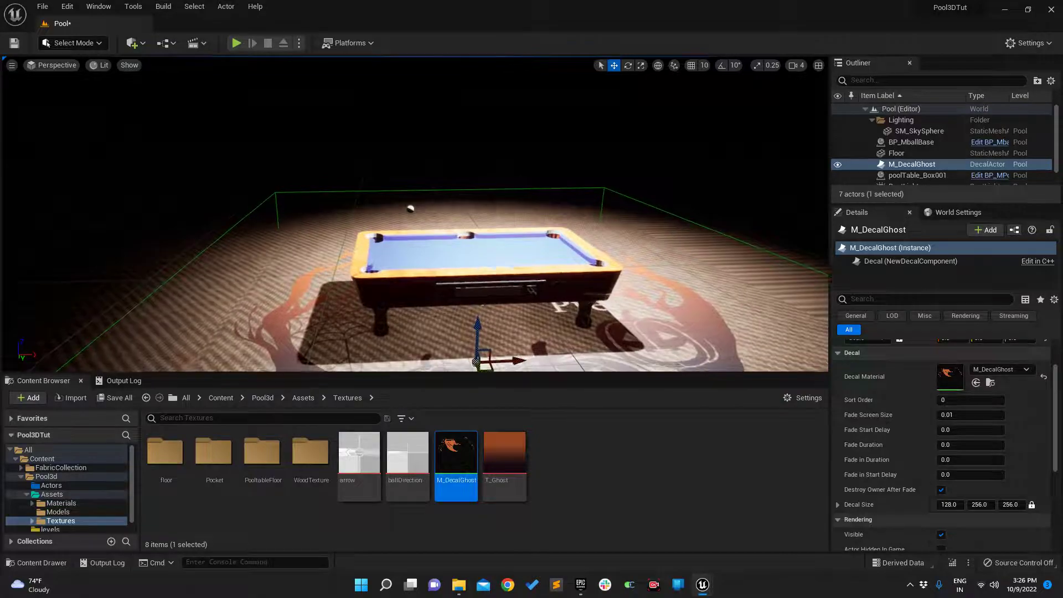
{"action": "mouse_move", "coordinate": [458, 249]}
{"action": "right_mouse_down"}
{"action": "mouse_move", "coordinate": [421, 244]}
{"action": "mouse_move", "coordinate": [532, 261]}
{"action": "mouse_move", "coordinate": [458, 249]}
{"action": "mouse_move", "coordinate": [466, 282]}
{"action": "mouse_move", "coordinate": [468, 240]}
{"action": "right_mouse_up"}
{"action": "scroll", "coordinate": [919, 380], "scroll_direction": "up", "scroll_amount": 2}
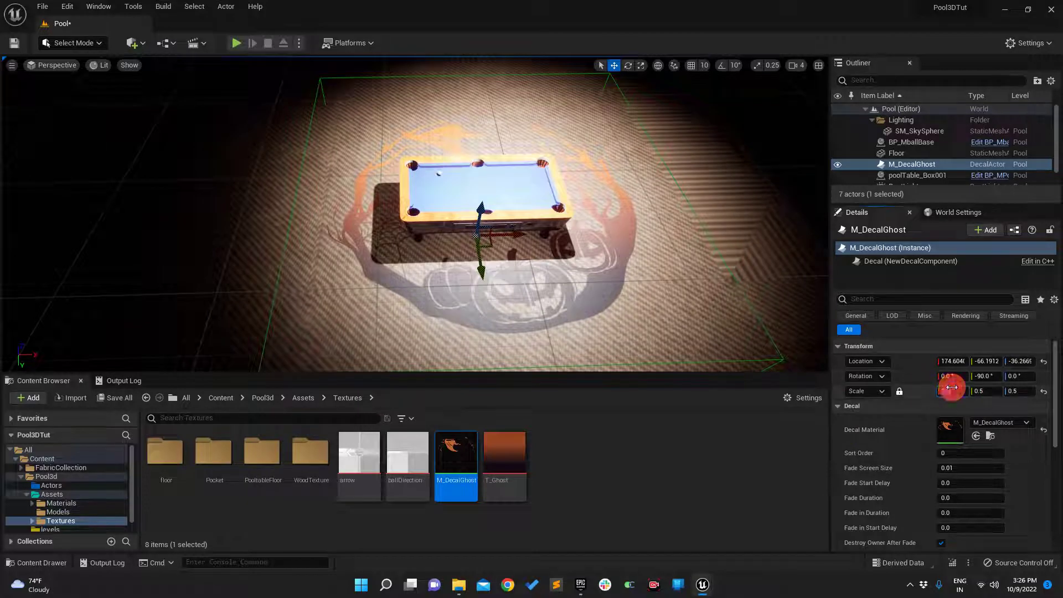
{"action": "left_click", "coordinate": [952, 388]}
{"action": "type", "text": "0.3"}
{"action": "key", "text": "Return"}
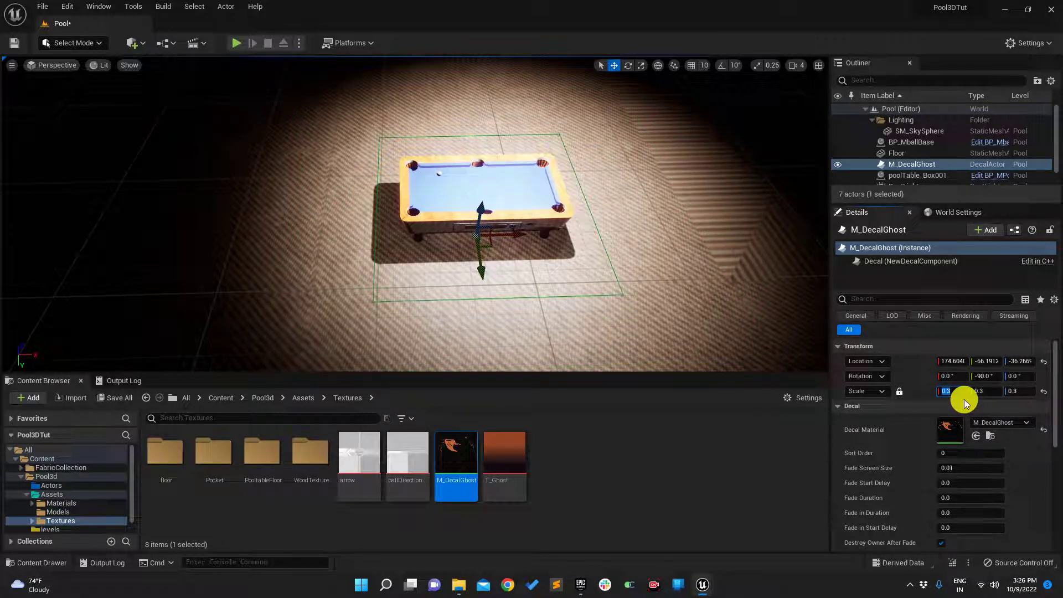
Set the M_DecalGhost actor's uniform scale to 0.4.
{"action": "key", "text": "Return"}
{"action": "type", "text": "0.4"}
{"action": "key", "text": "Return"}
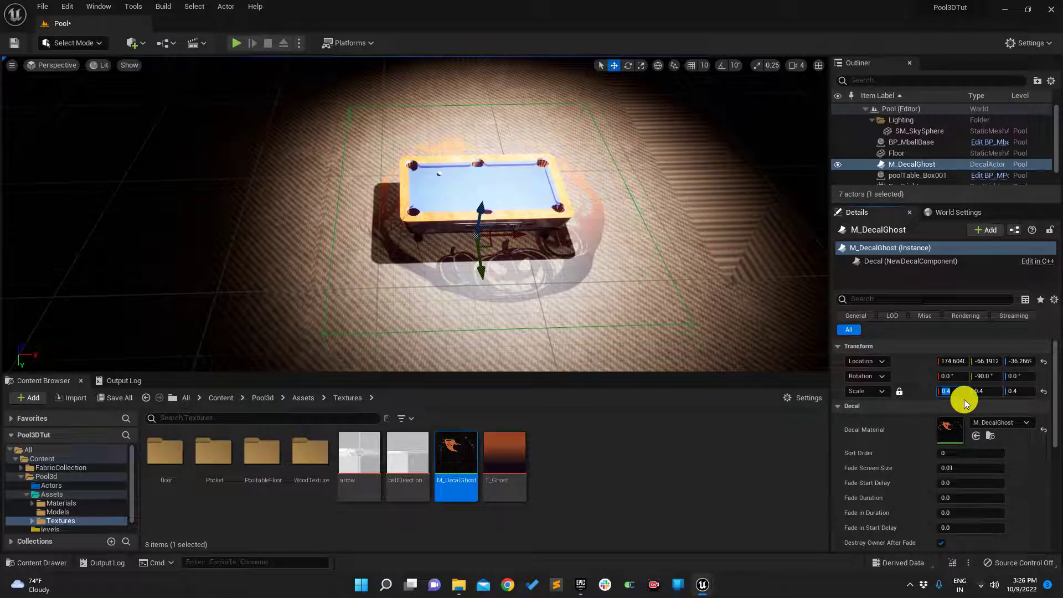
Play the level in a new editor window to check the decal around the pool table, then stop and inspect it in the viewport.
{"action": "left_click", "coordinate": [298, 43]}
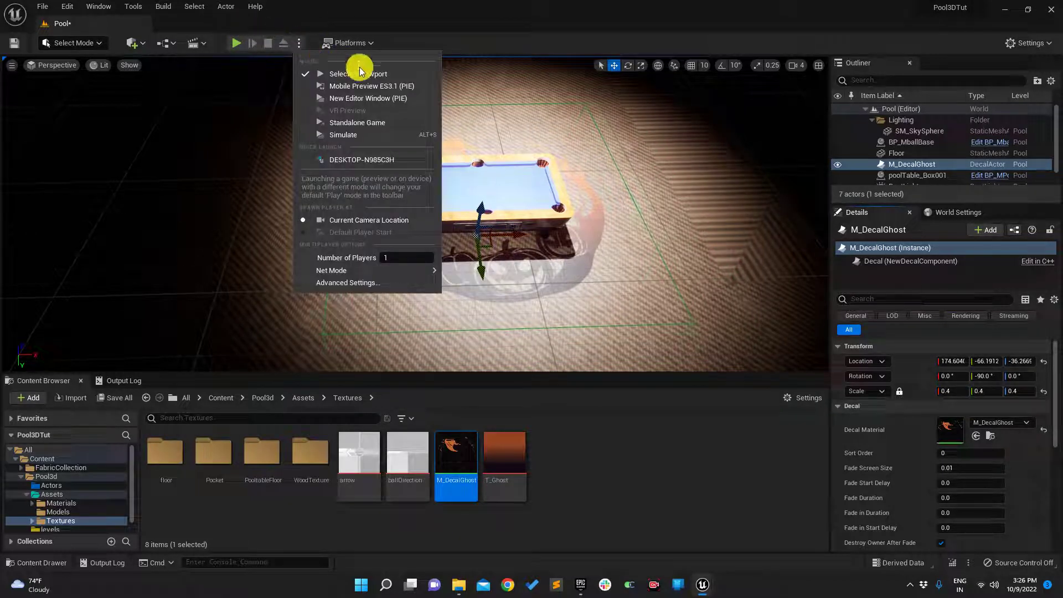
{"action": "left_click", "coordinate": [383, 99]}
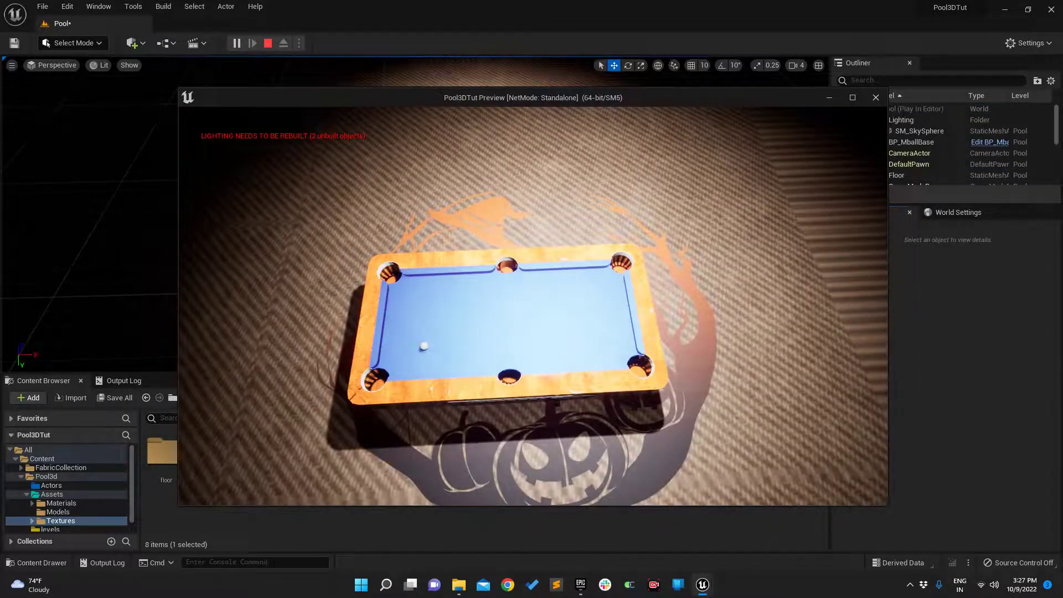
{"action": "key", "text": "Escape"}
{"action": "right_click_drag", "start_coordinate": [489, 246], "coordinate": [315, 113]}
{"action": "key", "text": "w"}
{"action": "right_click_drag", "start_coordinate": [399, 102], "coordinate": [672, 199]}
{"action": "key", "text": "s"}
{"action": "key", "text": "w"}
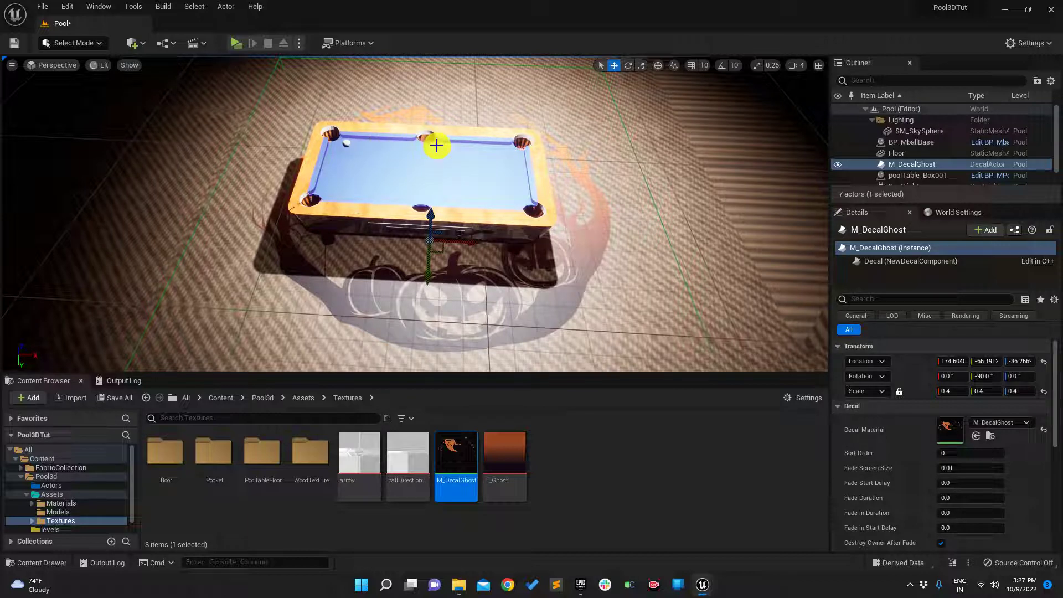
Open Quixel Bridge and bring up the details of the Wooden Floor surface among the new surfaces.
{"action": "left_click", "coordinate": [138, 46]}
{"action": "left_click", "coordinate": [163, 44]}
{"action": "left_click", "coordinate": [139, 42]}
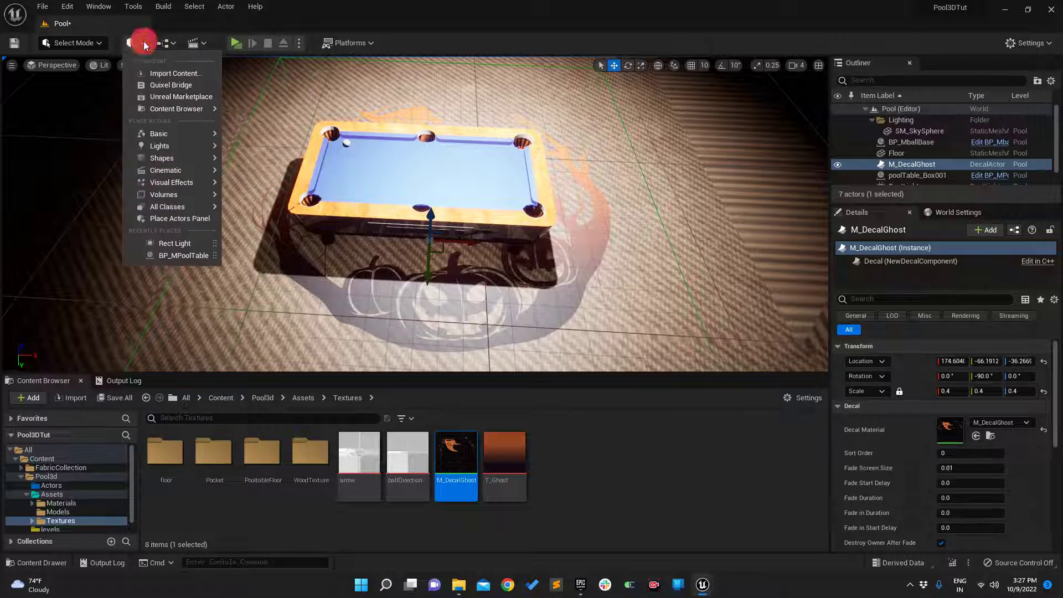
{"action": "left_click", "coordinate": [177, 87]}
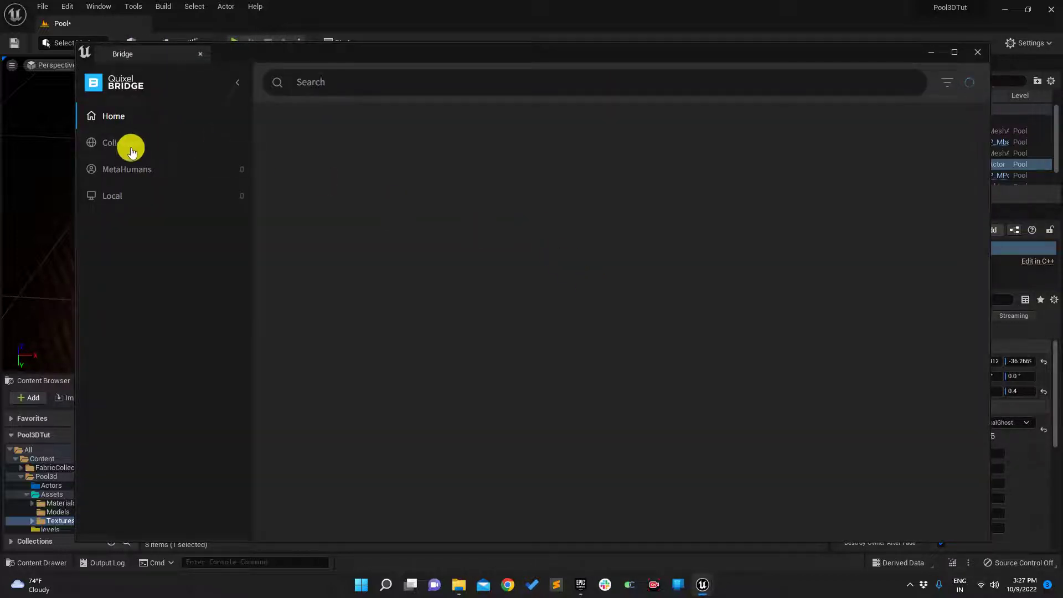
{"action": "scroll", "coordinate": [541, 261], "scroll_direction": "down", "scroll_amount": 5}
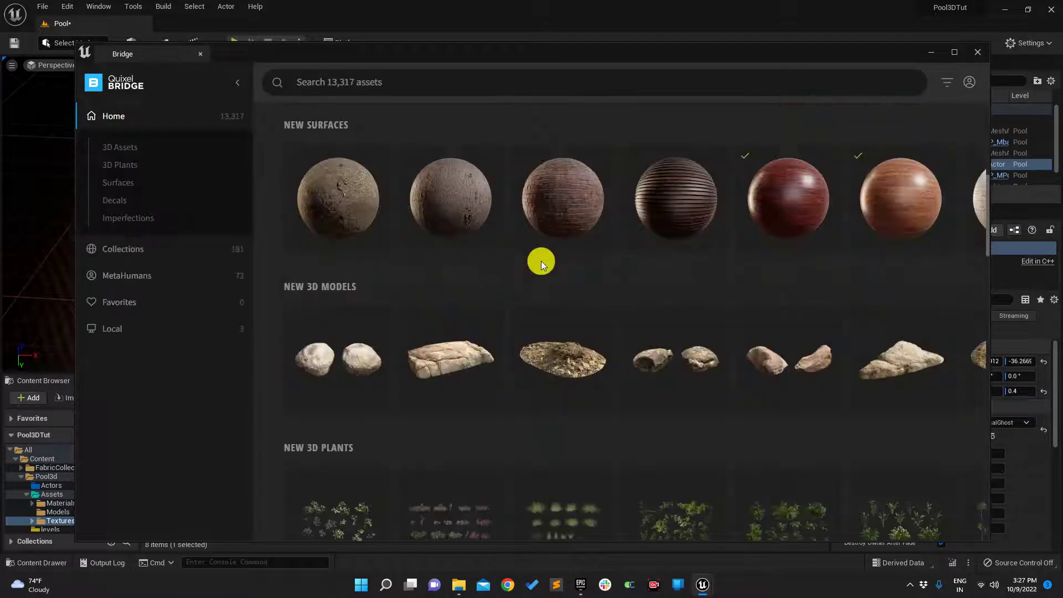
{"action": "scroll", "coordinate": [540, 261], "scroll_direction": "up", "scroll_amount": 1}
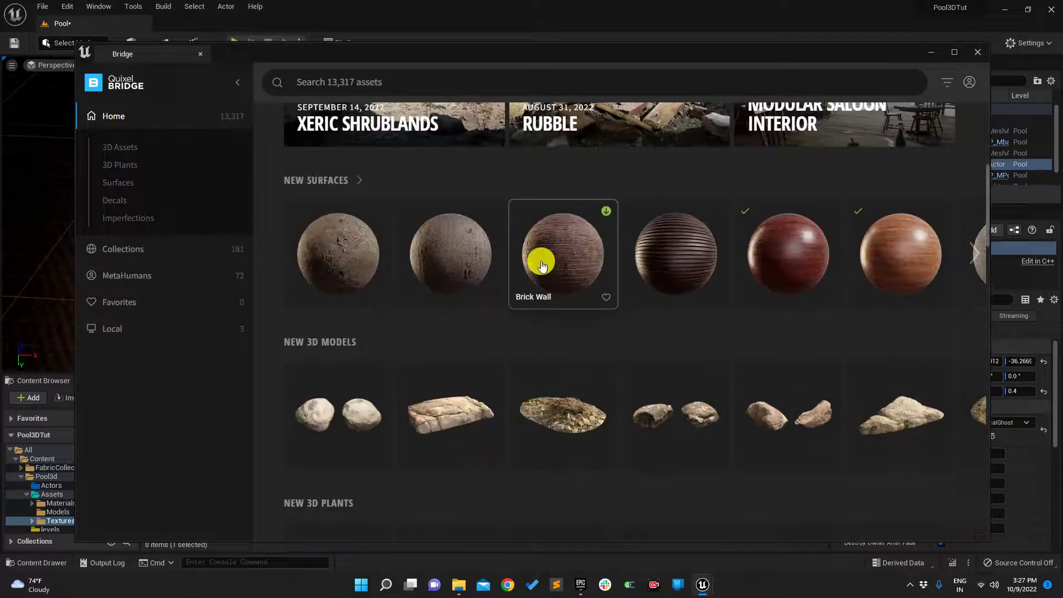
{"action": "left_click", "coordinate": [920, 267]}
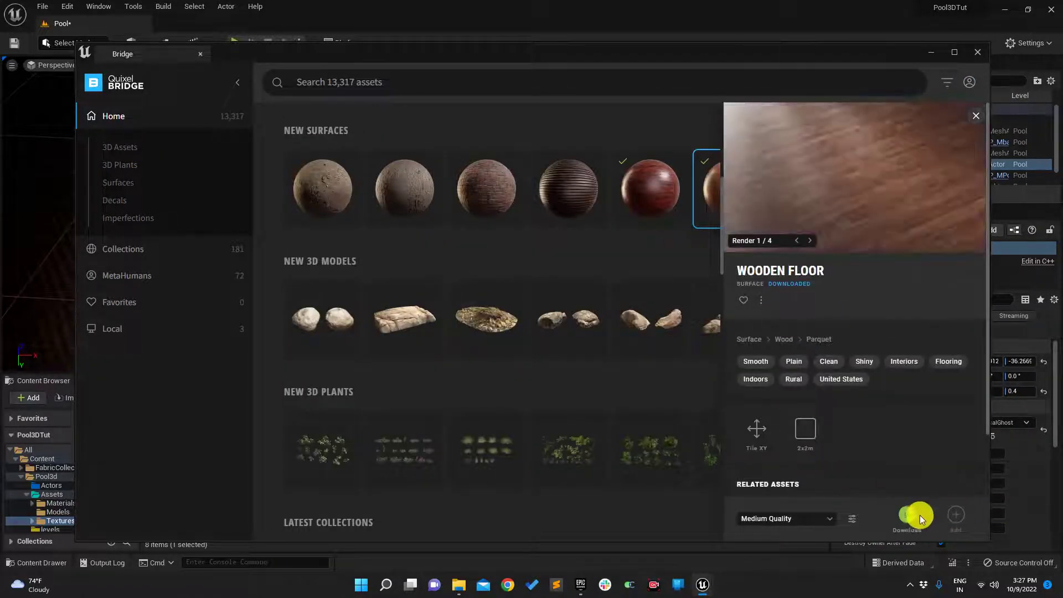
Download the Wooden Floor surface at High Quality, add it to the project and close Bridge.
{"action": "left_click", "coordinate": [829, 517]}
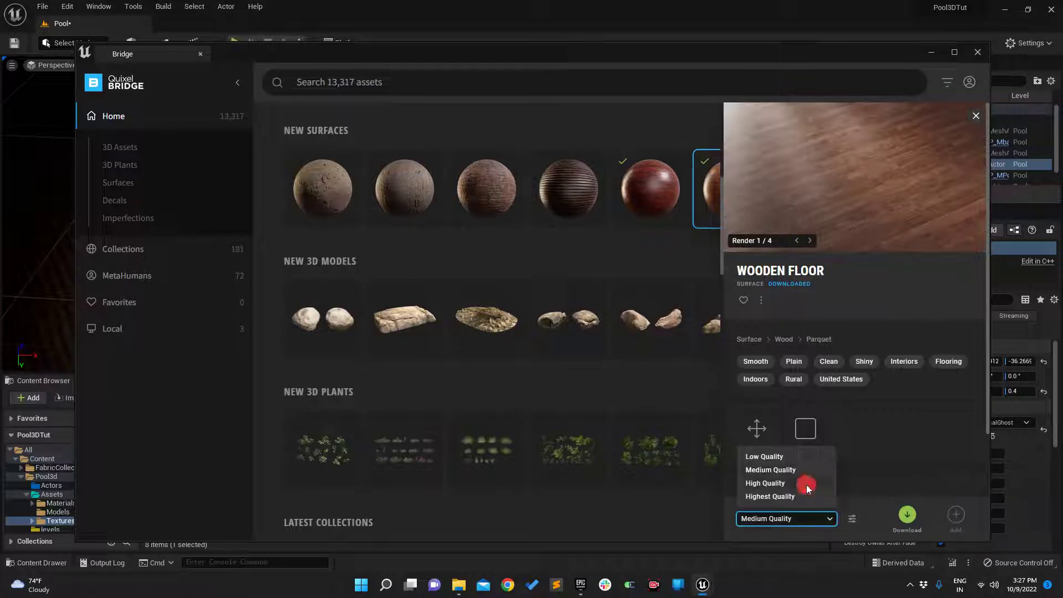
{"action": "left_click", "coordinate": [806, 484]}
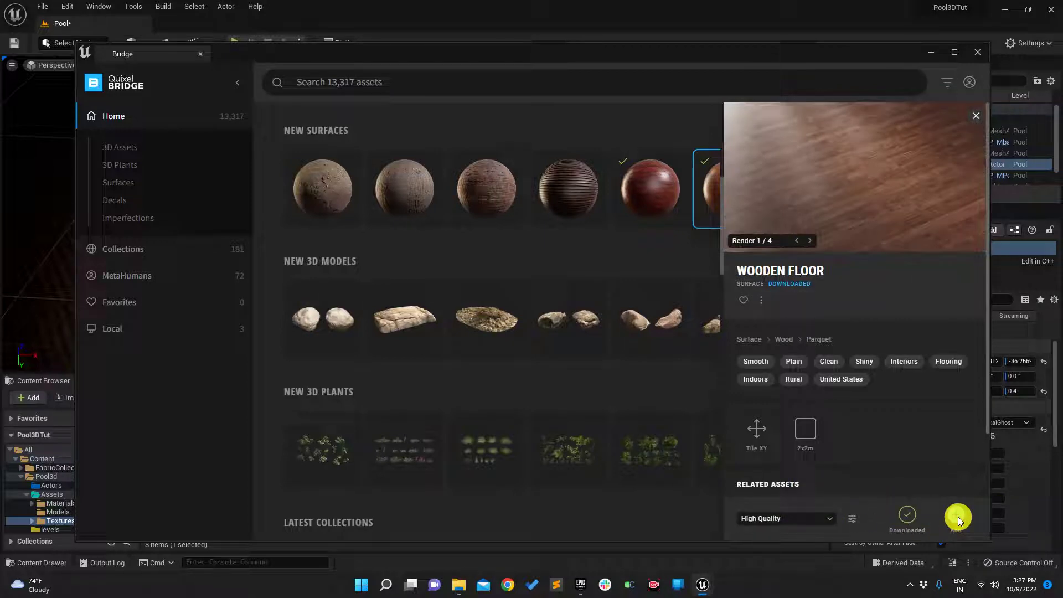
{"action": "left_click", "coordinate": [958, 519]}
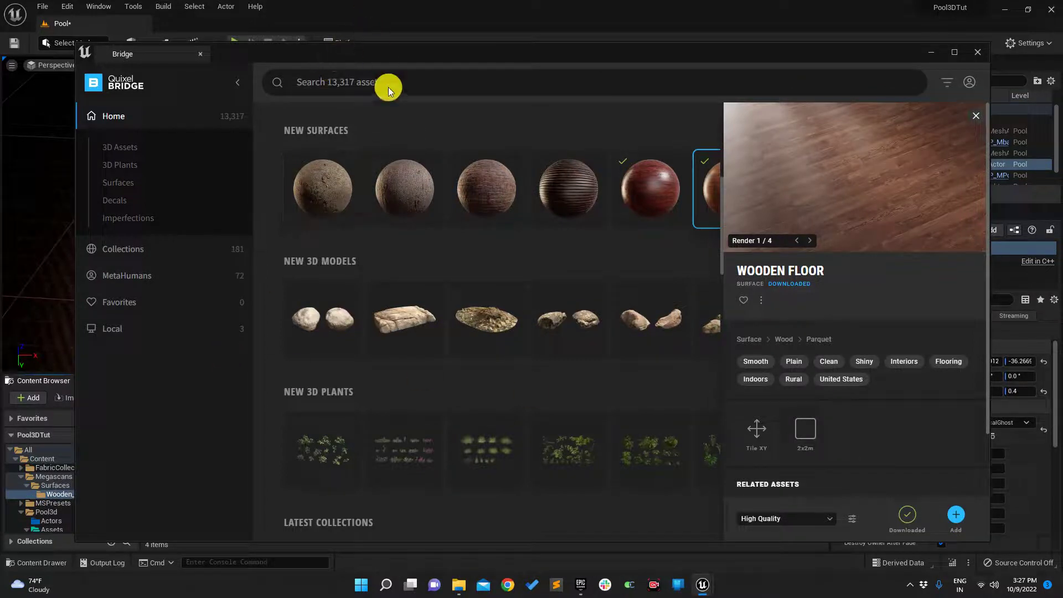
{"action": "left_click_drag", "start_coordinate": [448, 47], "coordinate": [461, 79]}
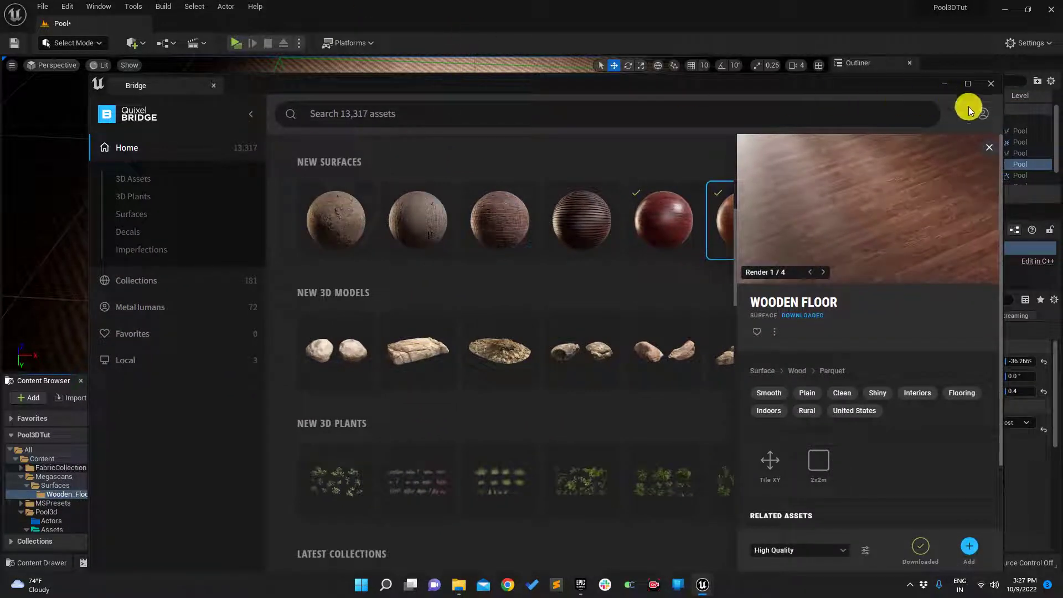
{"action": "left_click", "coordinate": [995, 83]}
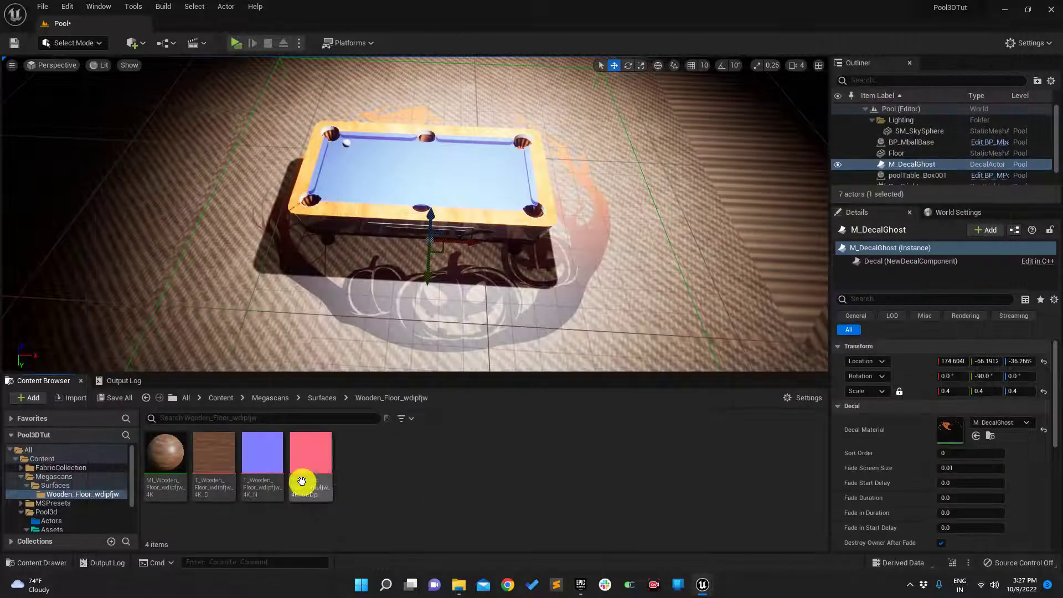
Apply the MI_Wooden_Floor_wdipfjw_4K material to the floor and play the level in a new window to check it.
{"action": "left_click_drag", "start_coordinate": [171, 466], "coordinate": [171, 286]}
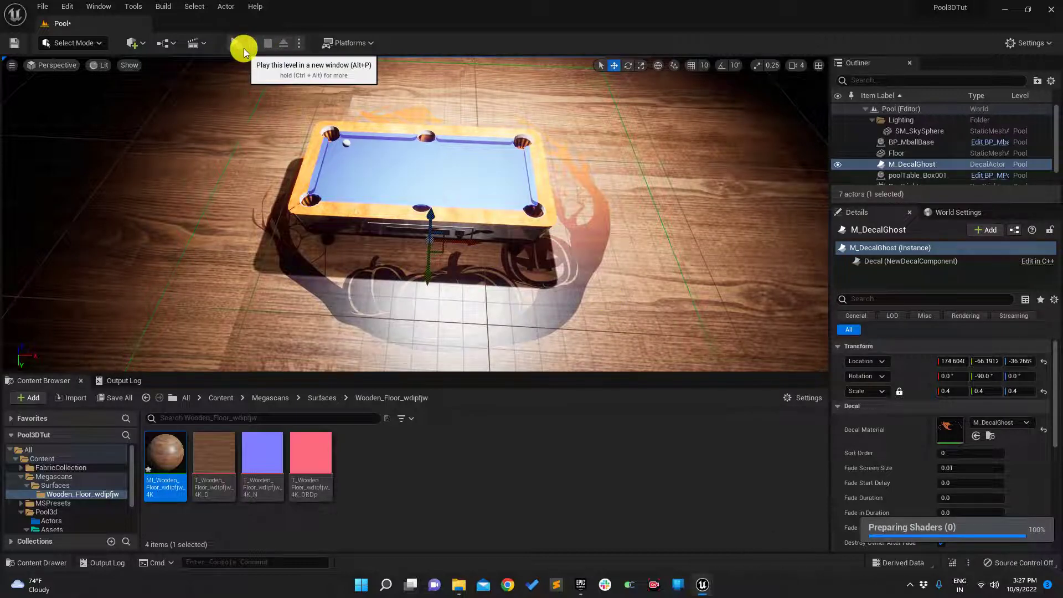
{"action": "left_click", "coordinate": [244, 48]}
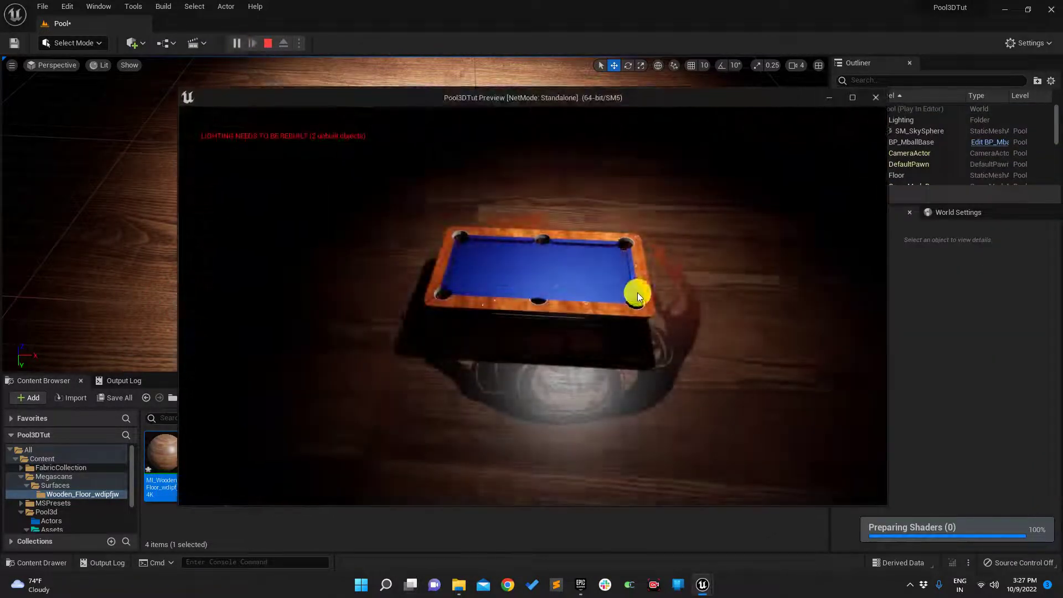
{"action": "key", "text": "w"}
{"action": "key", "text": "s"}
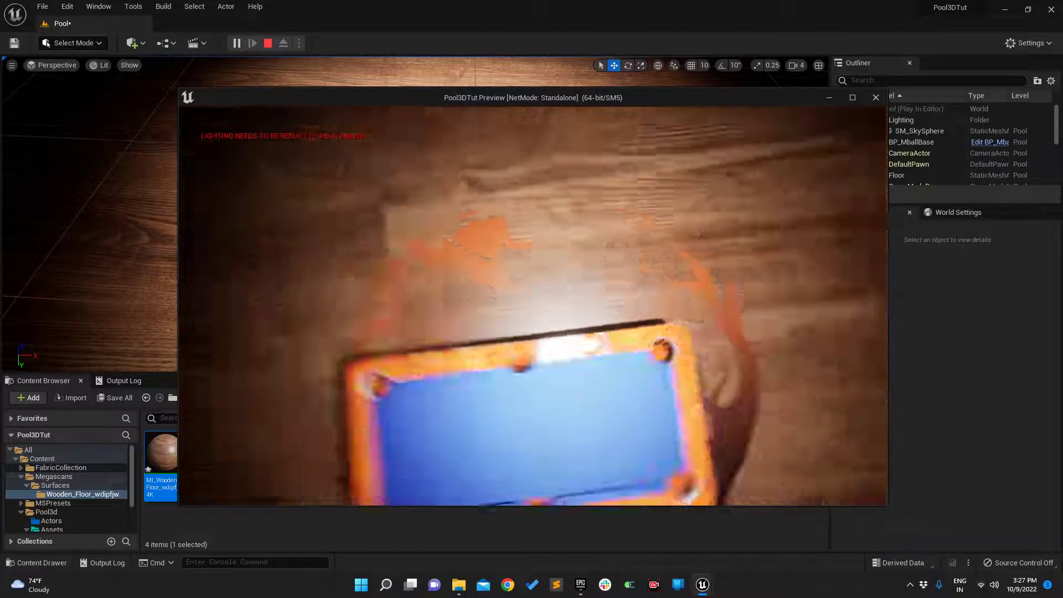
{"action": "key", "text": "w"}
{"action": "key", "text": "s"}
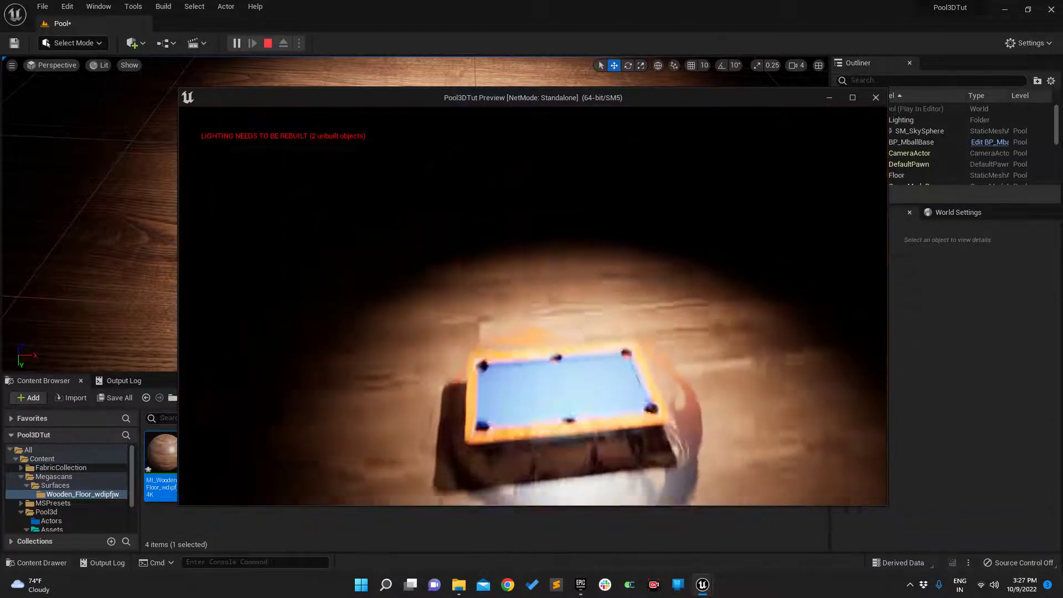
{"action": "key", "text": "w"}
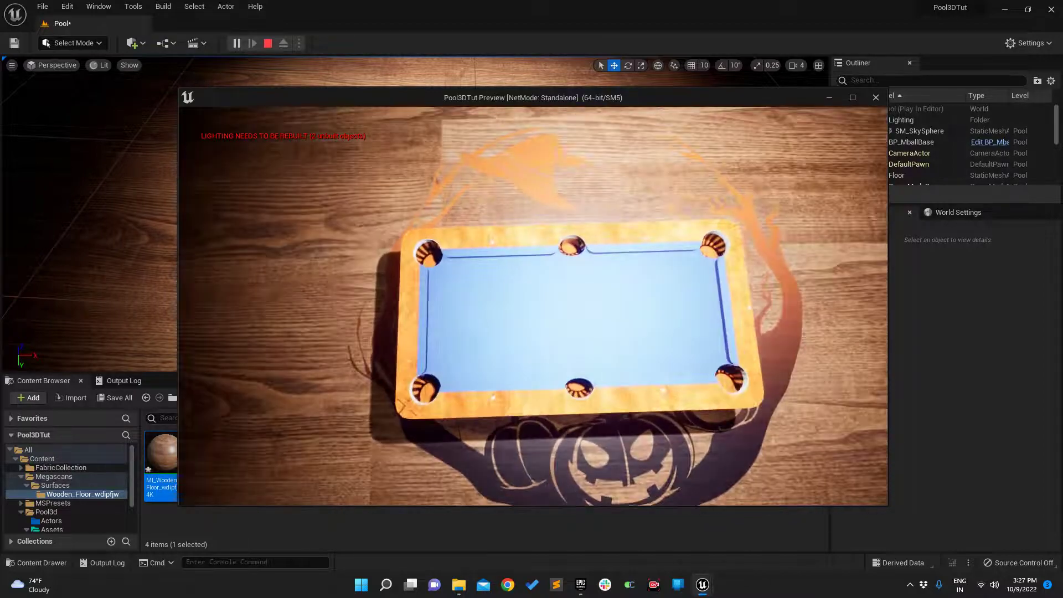
{"action": "key", "text": "Escape"}
Save the Pool level and return to the project's Content folder.
{"action": "left_click", "coordinate": [14, 42]}
{"action": "double_click", "coordinate": [182, 476]}
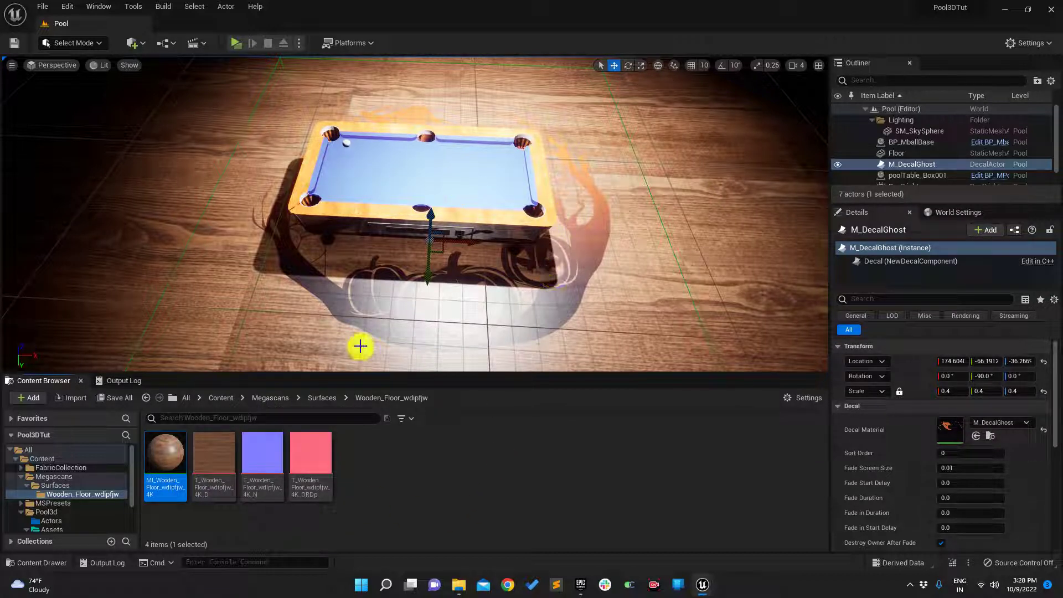
{"action": "left_click", "coordinate": [222, 398]}
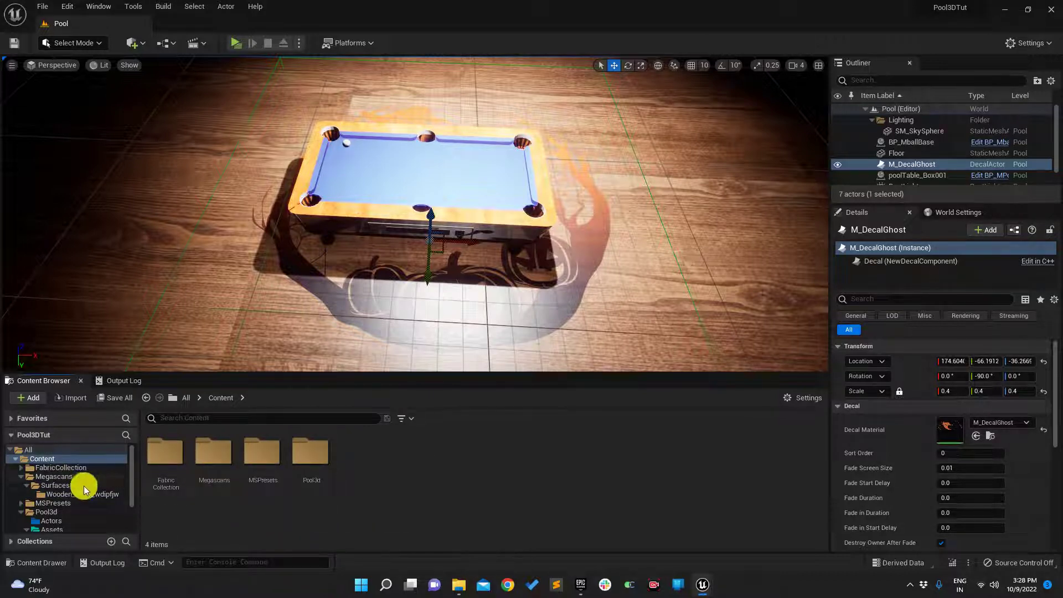
Open the pool table's BP_MPoolTable blueprint for editing and dock its editor beside the level tab.
{"action": "right_click", "coordinate": [466, 153]}
{"action": "left_click", "coordinate": [519, 176]}
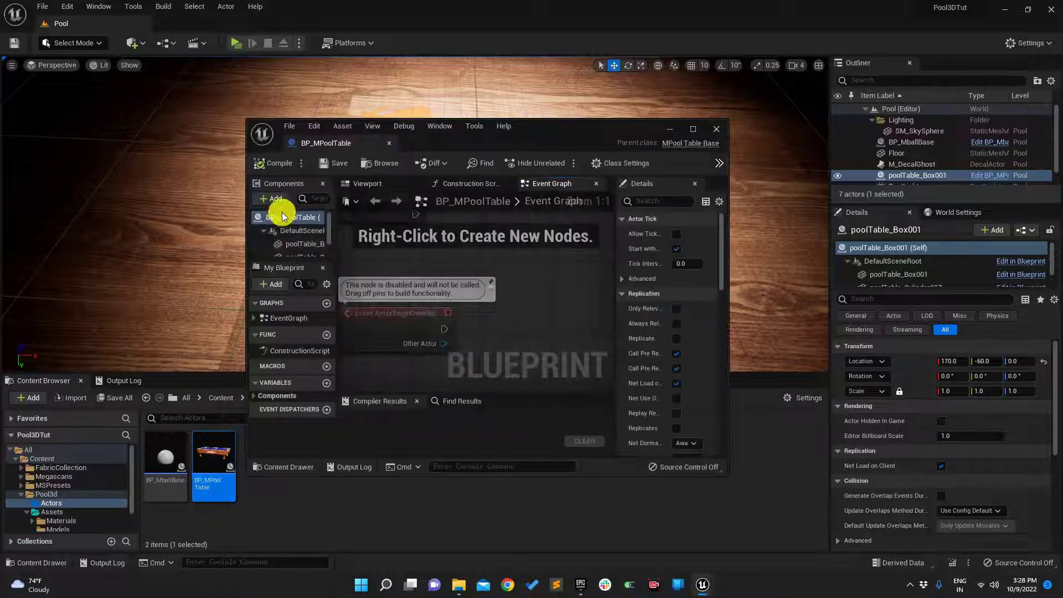
{"action": "left_click_drag", "start_coordinate": [339, 148], "coordinate": [217, 28]}
Select the blueprint's four pool table mesh components, view the MPoolTableBase parent class source in Visual Studio, and close it.
{"action": "left_click", "coordinate": [87, 164]}
{"action": "left_click", "coordinate": [87, 124], "text": "shift"}
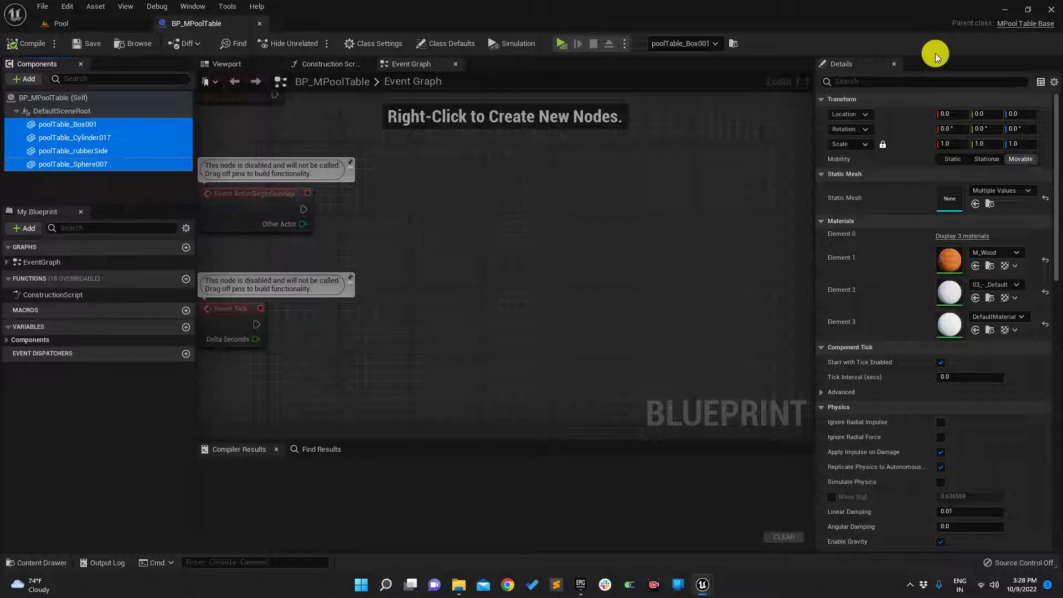
{"action": "left_click", "coordinate": [1025, 27]}
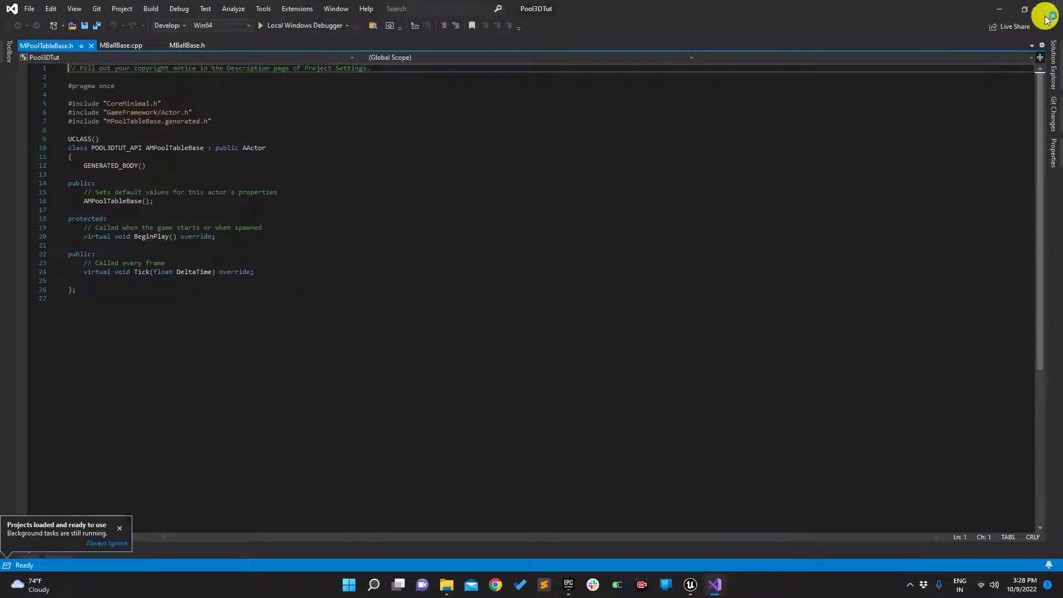
{"action": "left_click", "coordinate": [1046, 9]}
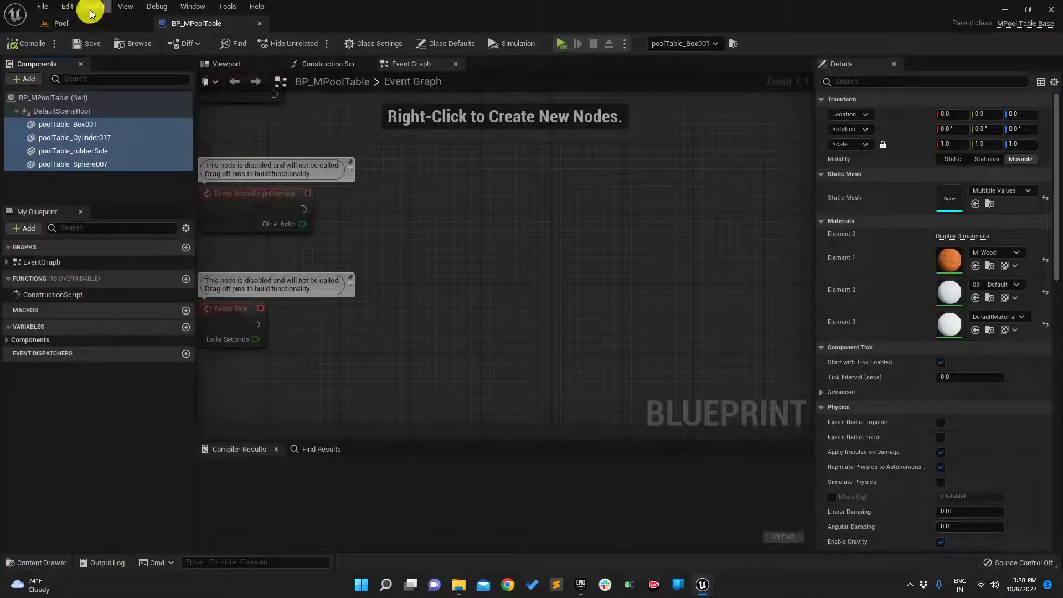
Search the Project Settings for "source".
{"action": "left_click", "coordinate": [67, 7]}
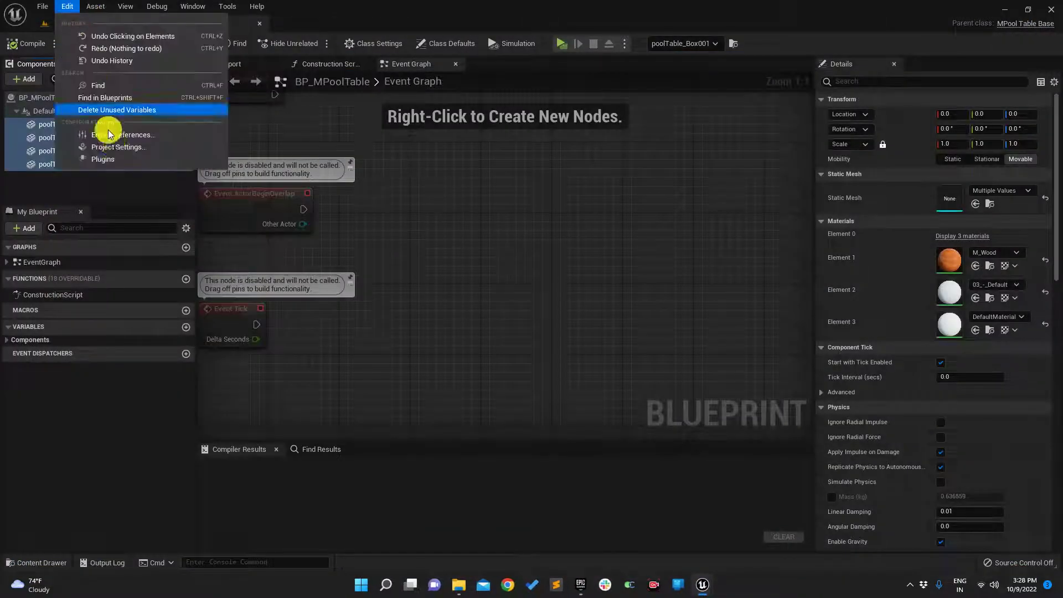
{"action": "left_click", "coordinate": [122, 149]}
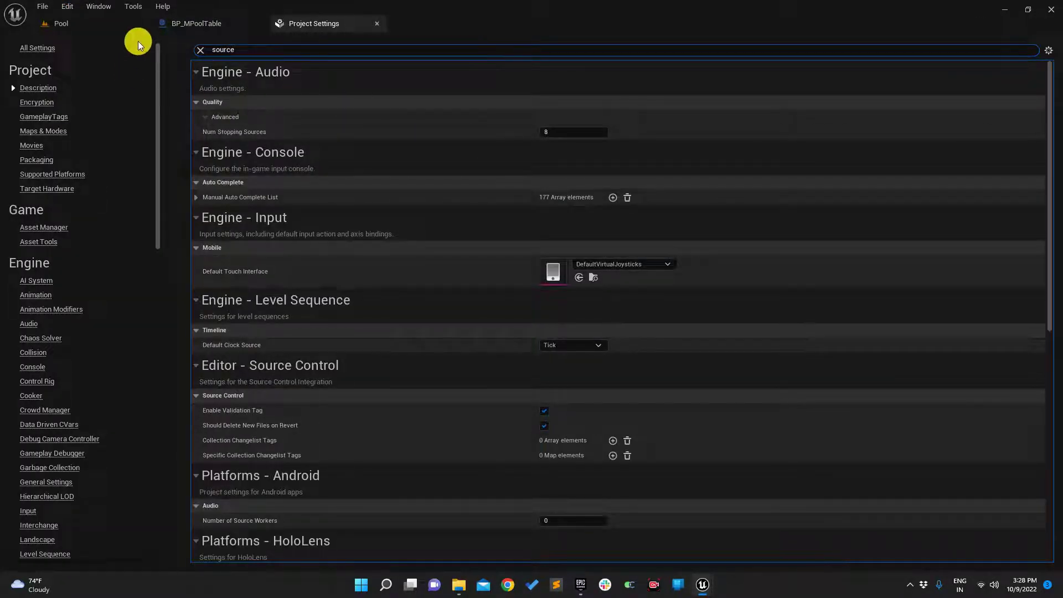
{"action": "type", "text": "e"}
Find "source" in the Editor Preferences, set the Source Code Editor to Rider and restart the editor without reopening the previous asset editor.
{"action": "left_click", "coordinate": [77, 6]}
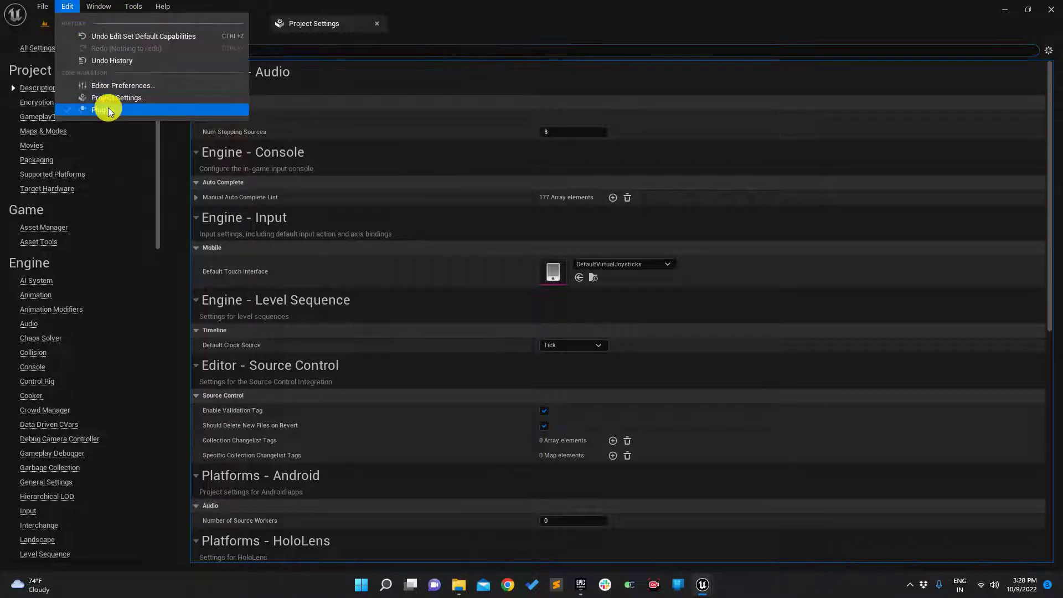
{"action": "left_click", "coordinate": [130, 88]}
{"action": "left_click", "coordinate": [363, 48]}
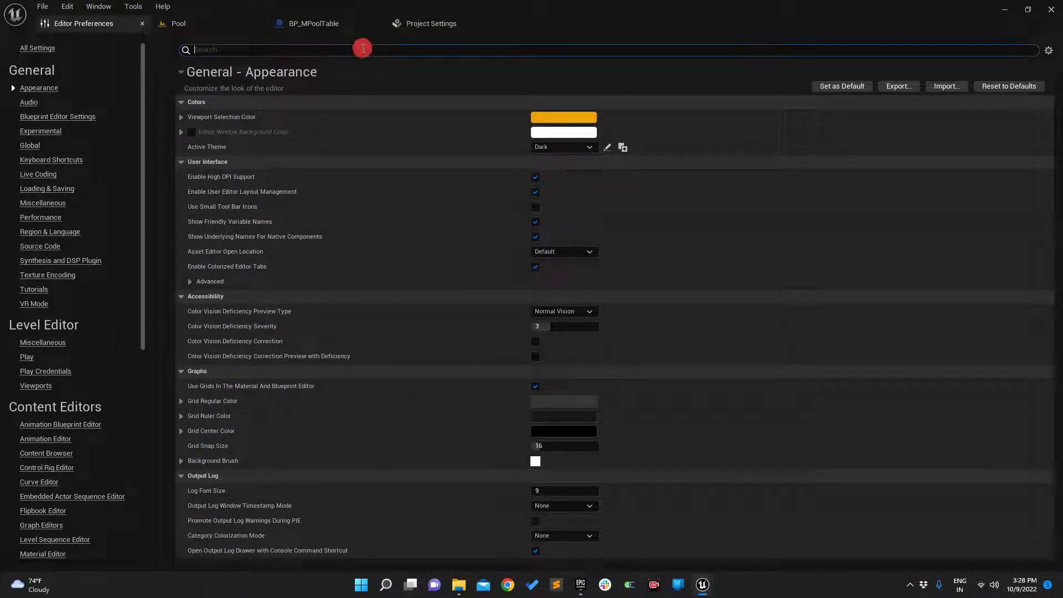
{"action": "type", "text": "source"}
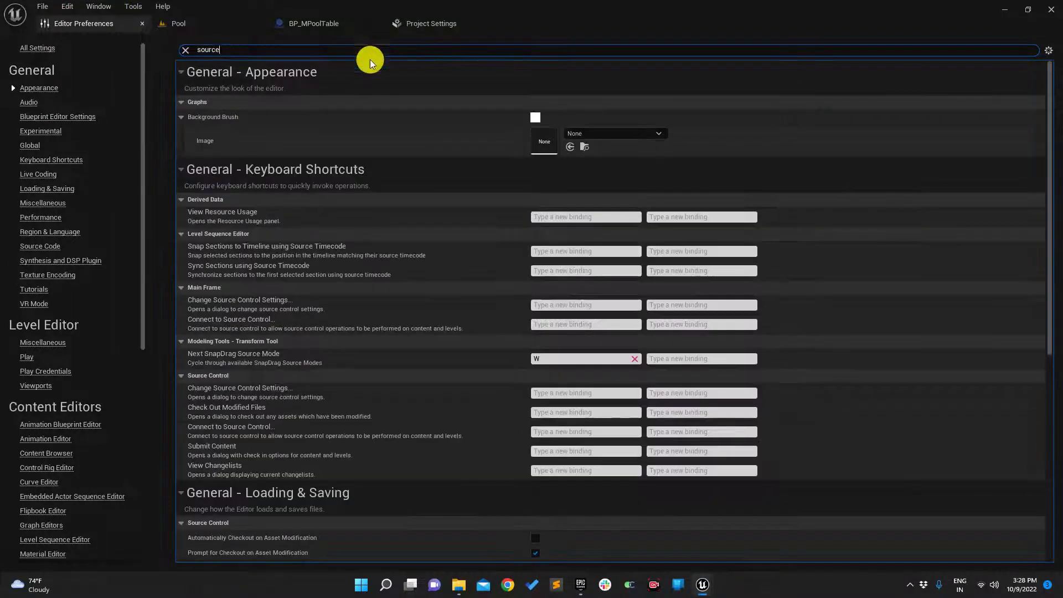
{"action": "scroll", "coordinate": [497, 164], "scroll_direction": "down", "scroll_amount": 6}
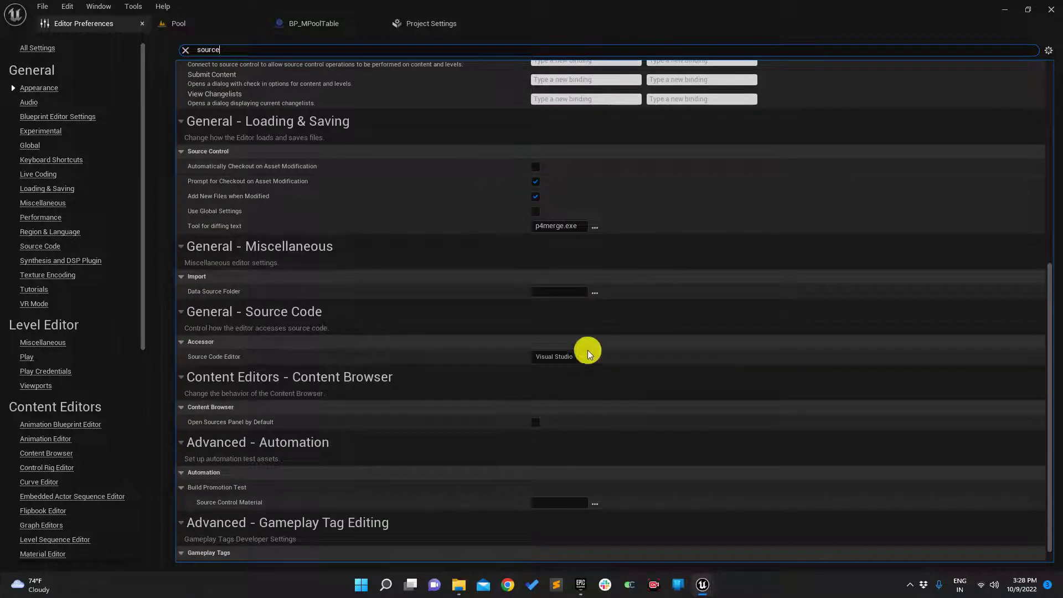
{"action": "left_click", "coordinate": [558, 355]}
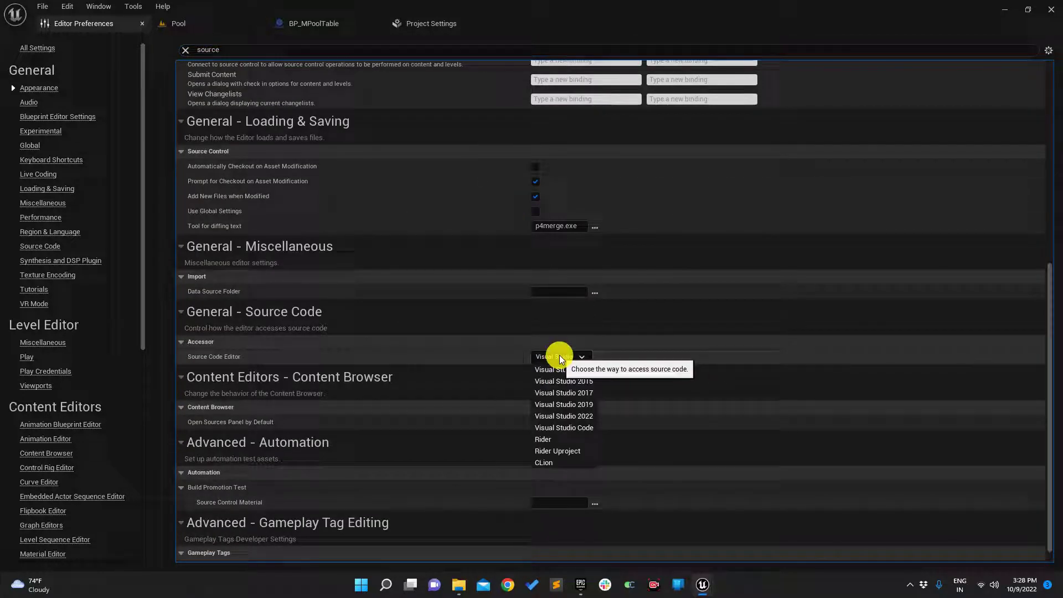
{"action": "left_click", "coordinate": [569, 440]}
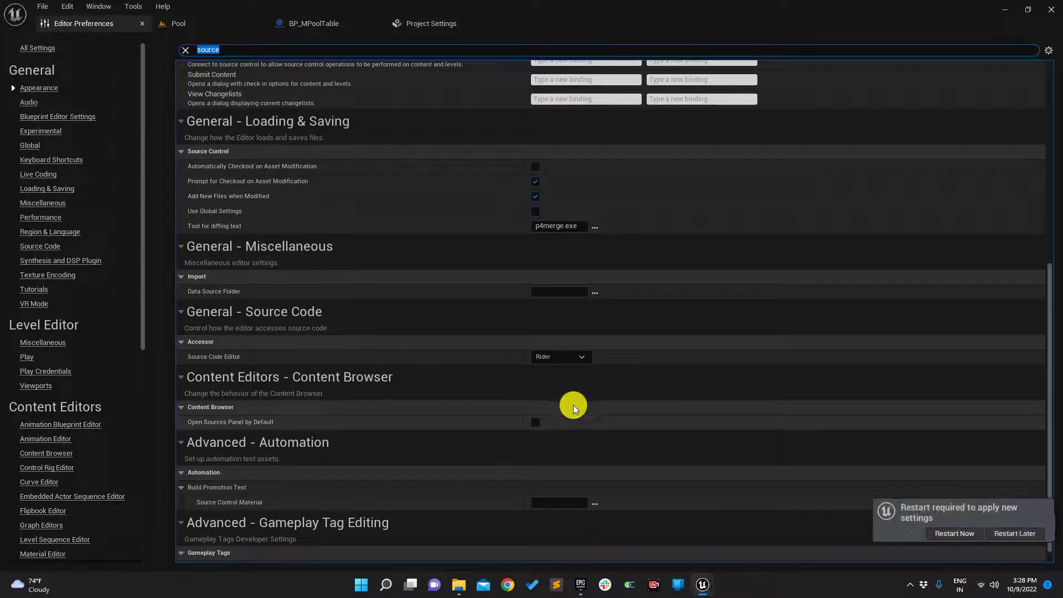
{"action": "left_click", "coordinate": [966, 533]}
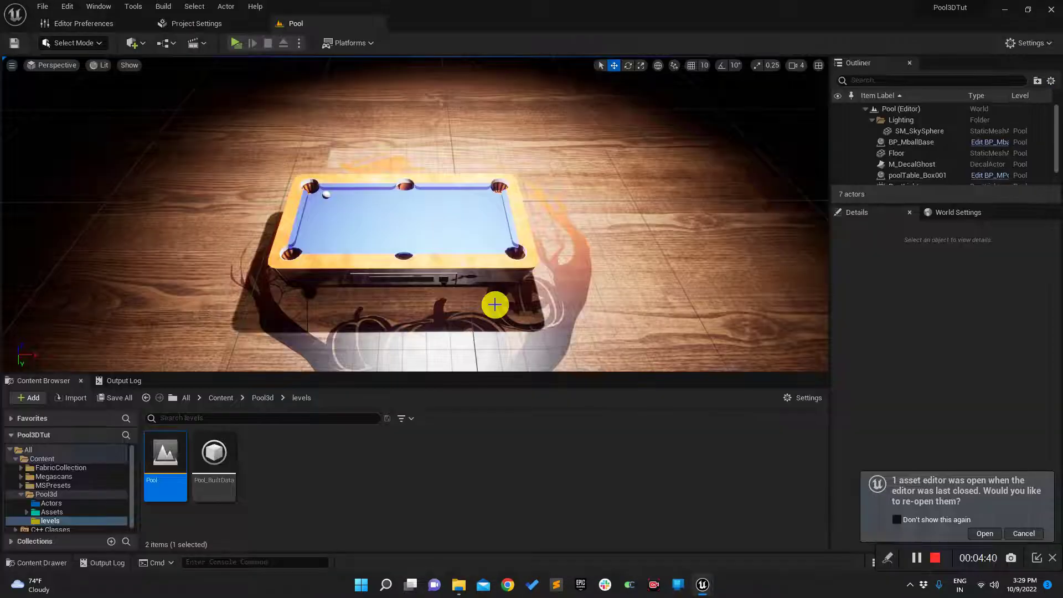
{"action": "left_click", "coordinate": [1029, 533]}
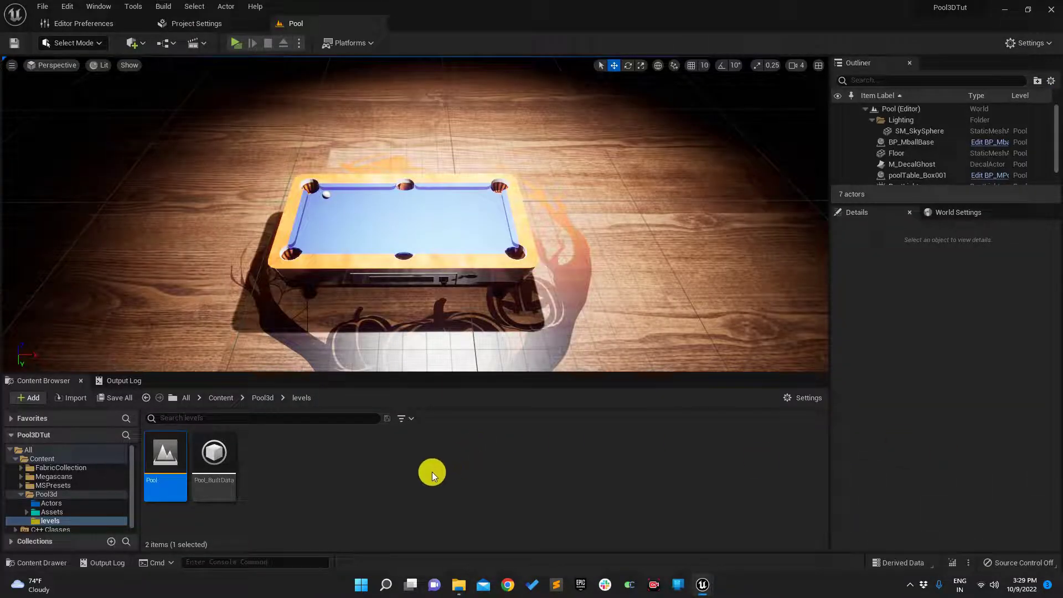
Open the pool table's BP_MPoolTable blueprint, view its parent class source file MPoolTableBase.cpp in Rider, and move the Rider window aside.
{"action": "right_click", "coordinate": [358, 237]}
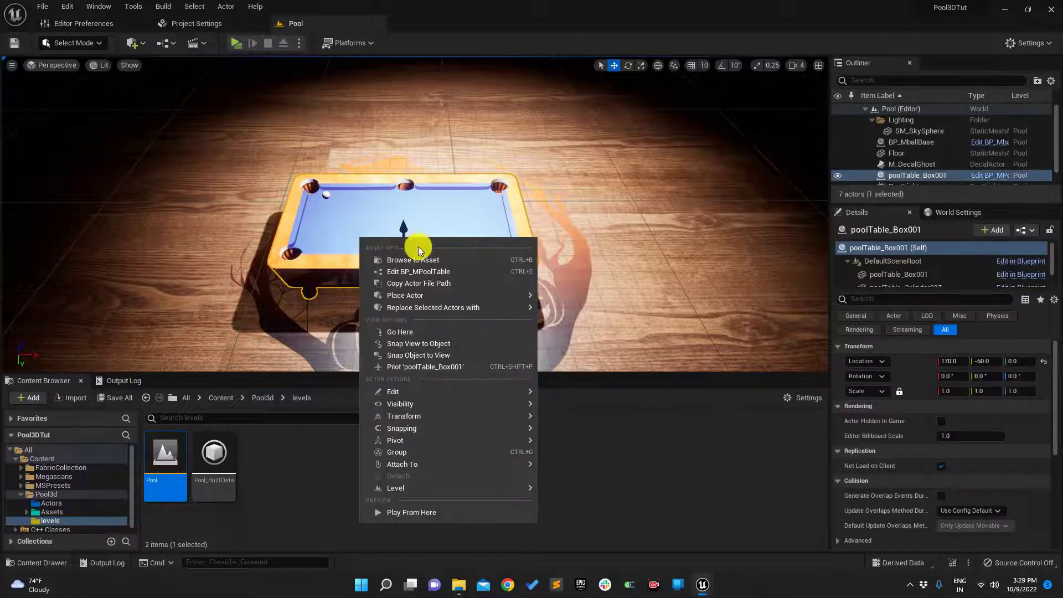
{"action": "left_click", "coordinate": [990, 176]}
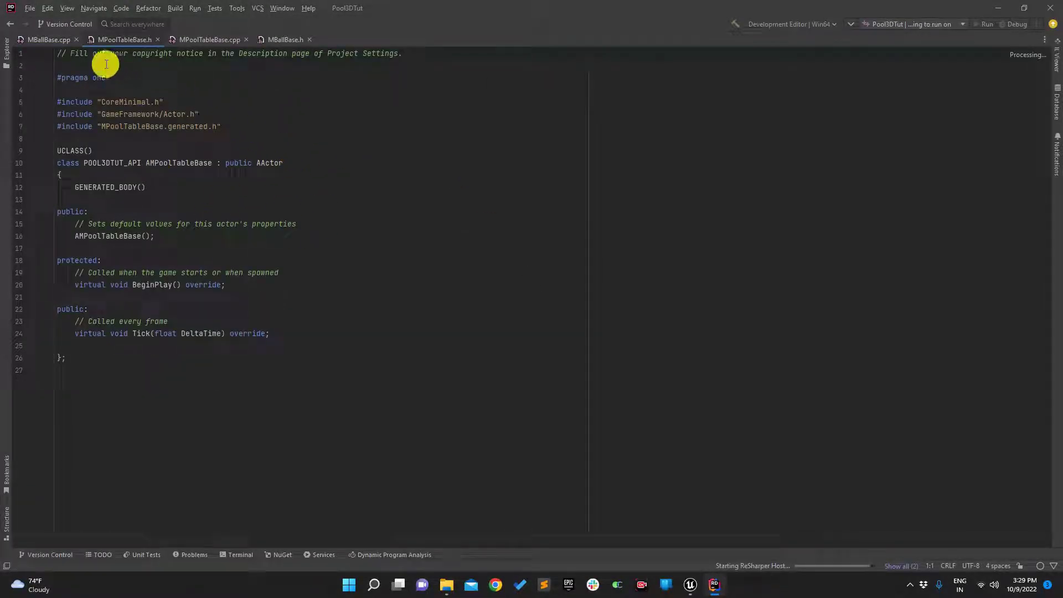
{"action": "left_click", "coordinate": [228, 42]}
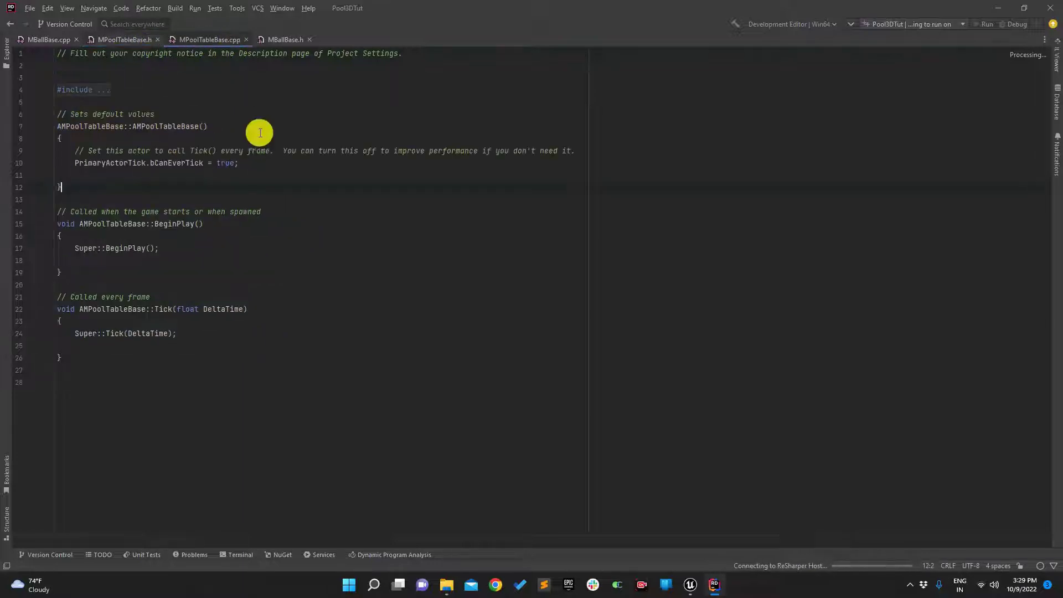
{"action": "left_click_drag", "start_coordinate": [433, 26], "coordinate": [696, 92]}
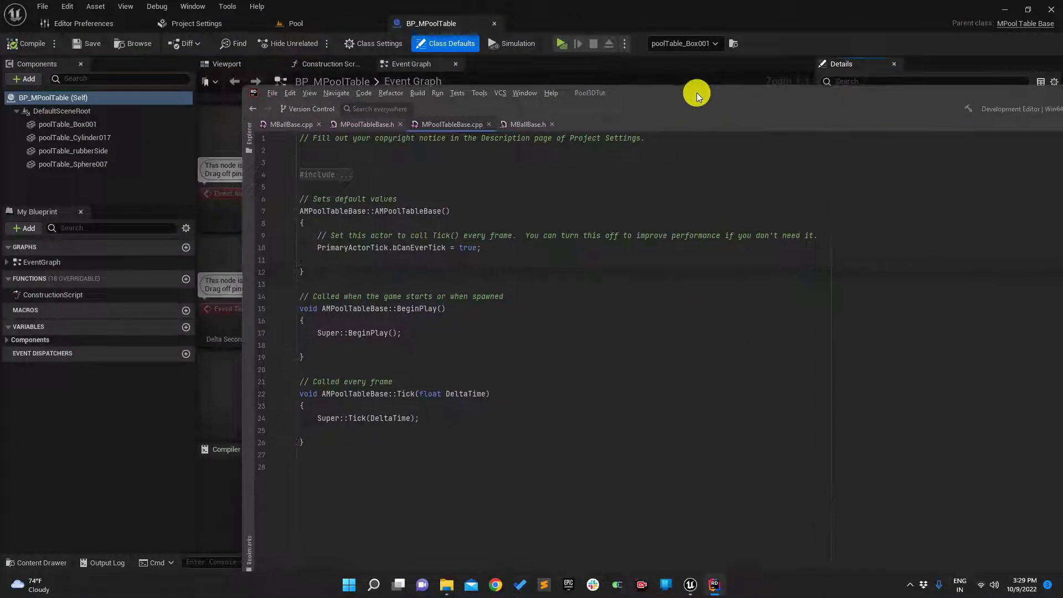
Select the poolTable_Sphere007 component and examine it on the table model in the blueprint's 3D viewport.
{"action": "left_click", "coordinate": [105, 162]}
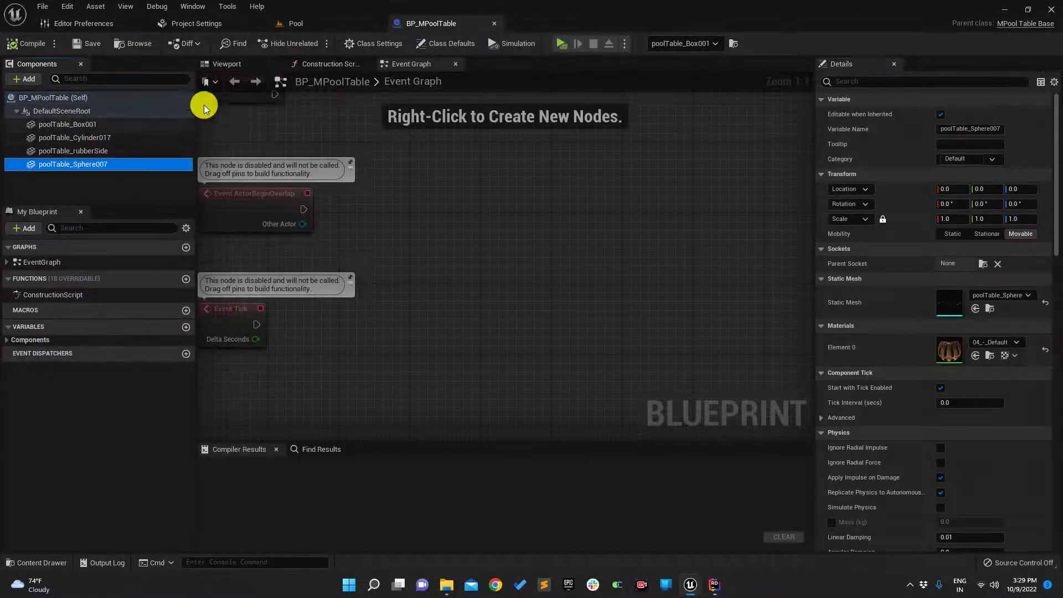
{"action": "left_click", "coordinate": [237, 65]}
{"action": "key", "text": "w"}
{"action": "right_click_drag", "start_coordinate": [484, 198], "coordinate": [498, 194]}
{"action": "left_click_drag", "start_coordinate": [105, 163], "coordinate": [141, 185]}
{"action": "key", "text": "w"}
{"action": "right_click_drag", "start_coordinate": [659, 281], "coordinate": [609, 291]}
{"action": "key", "text": "s"}
{"action": "key", "text": "w"}
{"action": "key", "text": "s"}
{"action": "key", "text": "w"}
{"action": "right_click_drag", "start_coordinate": [662, 249], "coordinate": [643, 273]}
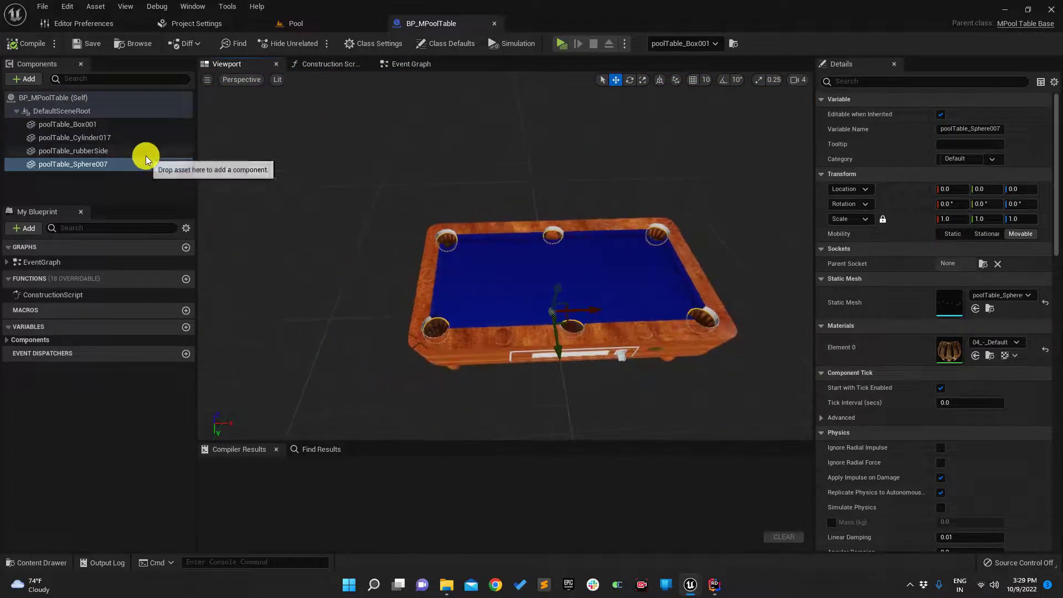
Inspect which table parts the poolTable_rubberSide, poolTable_Cylinder017 and poolTable_Box001 components cover, leaving poolTable_Box001 selected.
{"action": "left_click", "coordinate": [83, 150]}
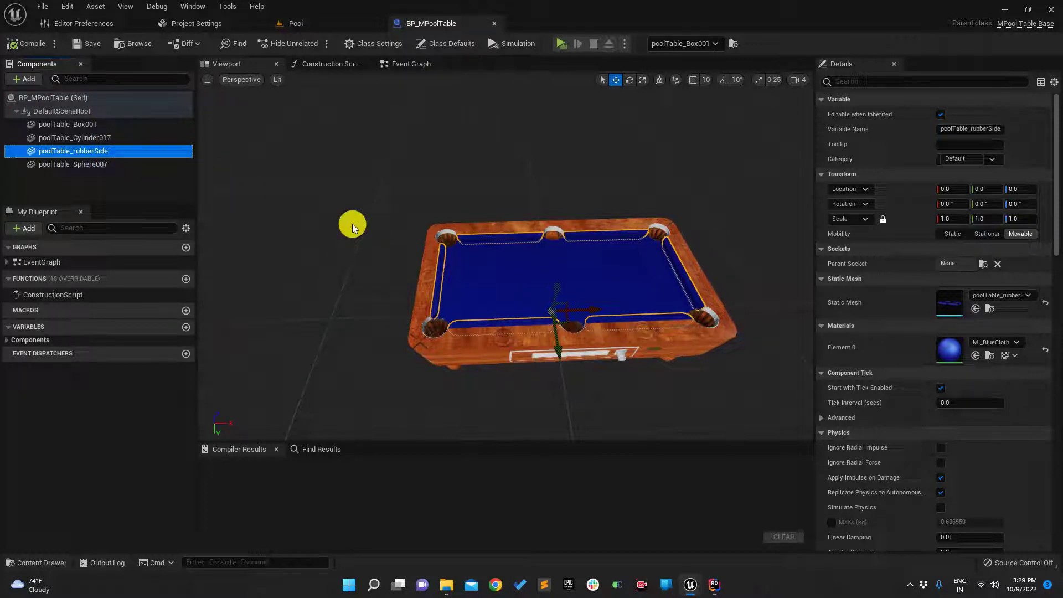
{"action": "left_click", "coordinate": [108, 137], "text": "ctrl"}
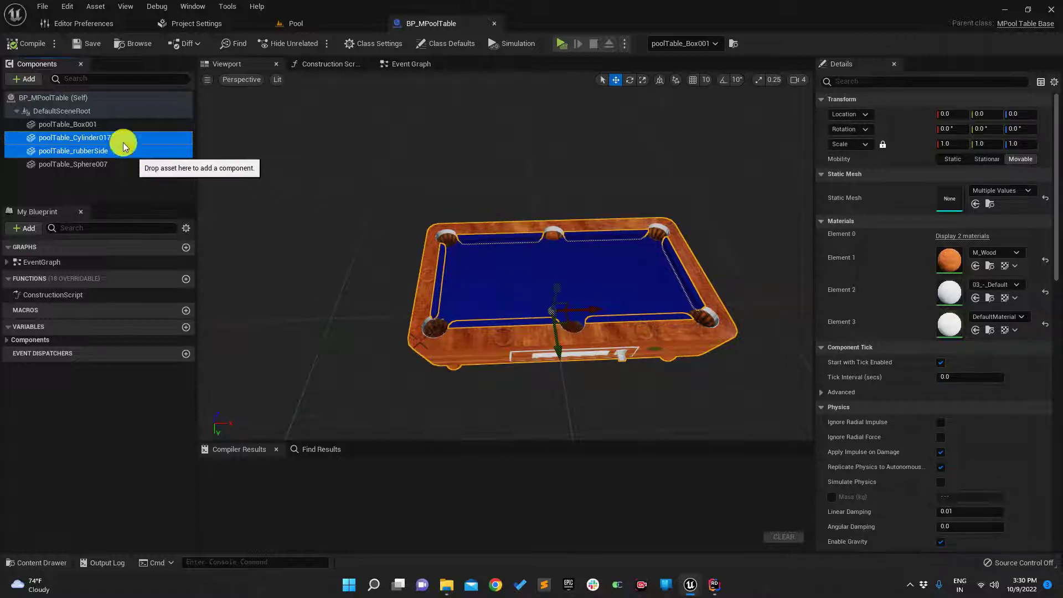
{"action": "left_click", "coordinate": [115, 124]}
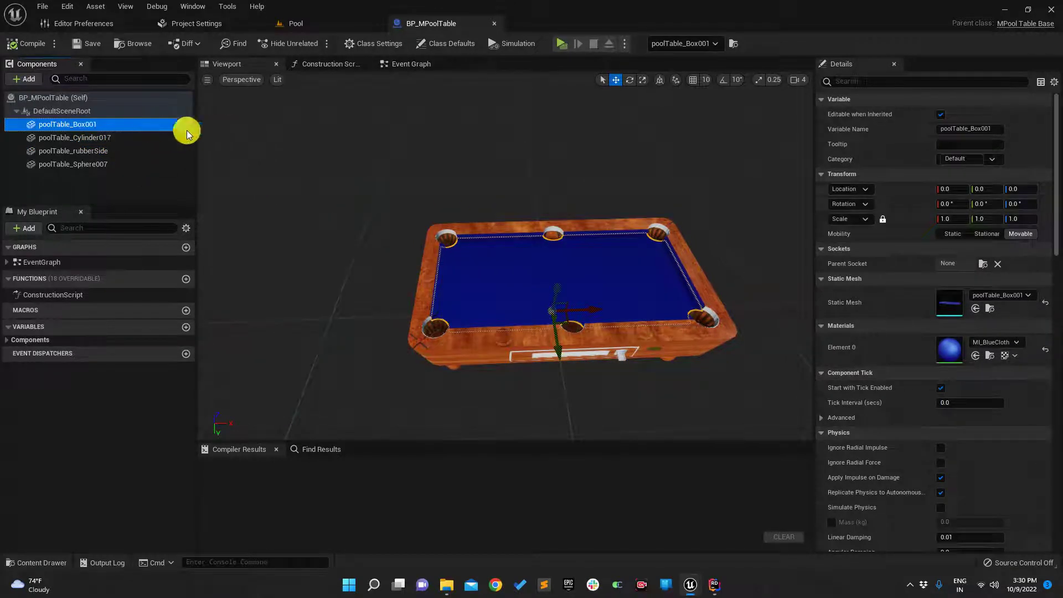